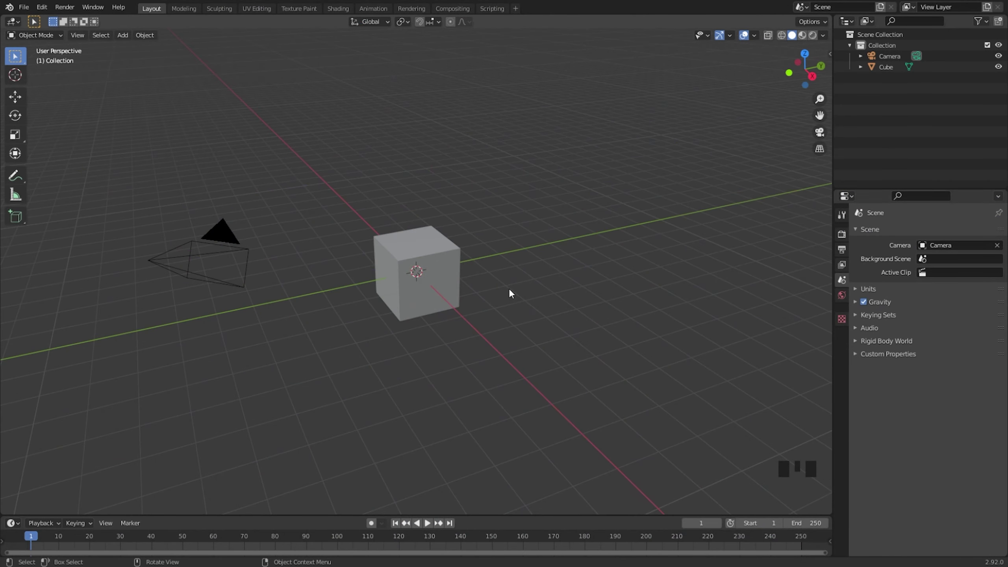
Scale the default cube down to 0.1 and apply the object transform
{"action": "left_click", "coordinate": [455, 268]}
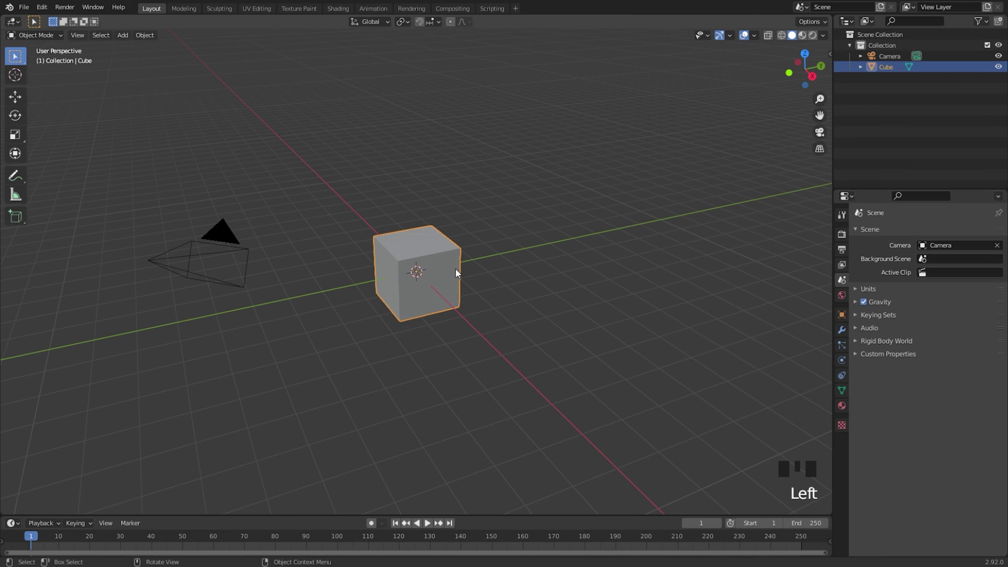
{"action": "type", "text": "s.1"}
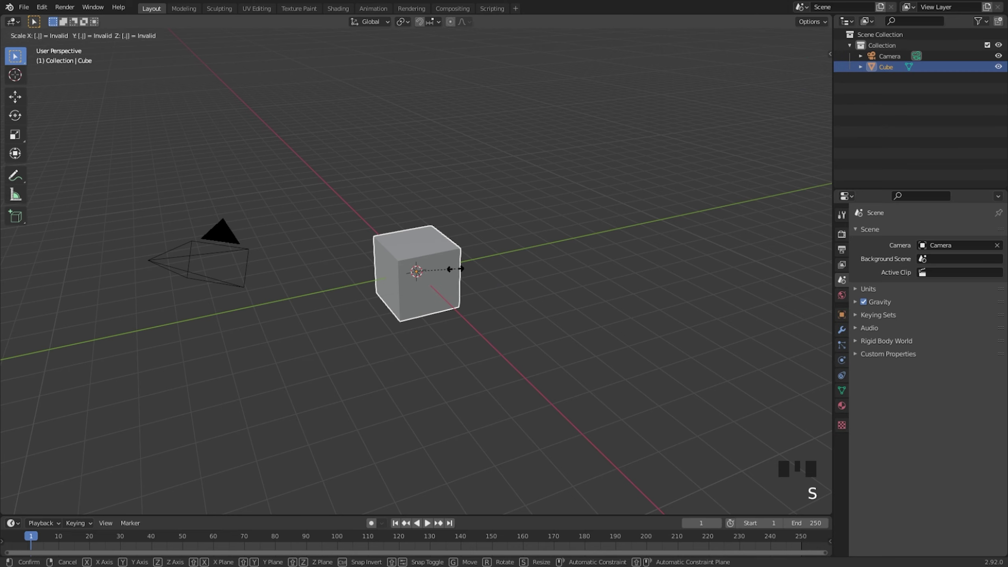
{"action": "left_click", "coordinate": [455, 269]}
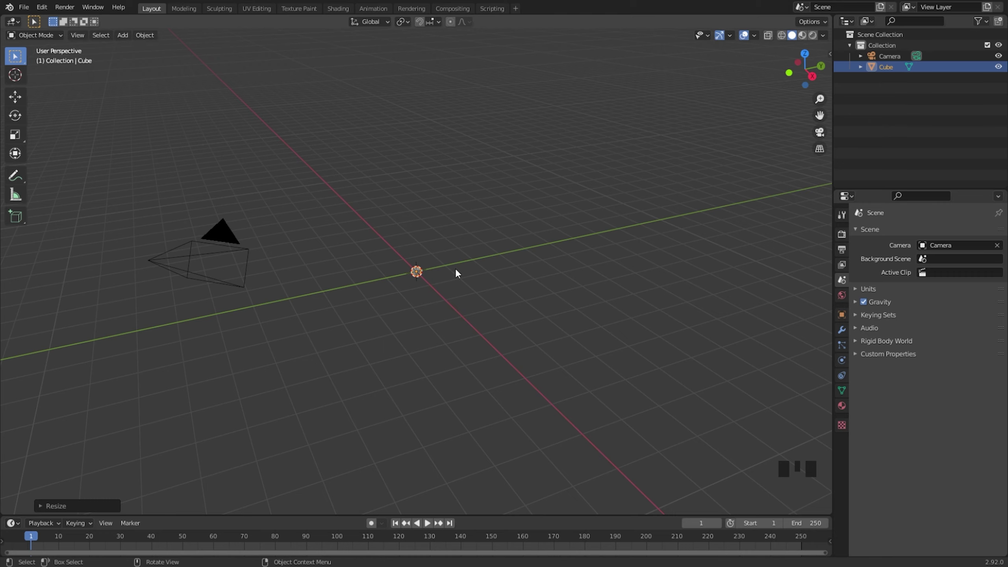
{"action": "key", "text": "shift"}
{"action": "key", "text": "ctrl+a"}
{"action": "left_click", "coordinate": [456, 270]}
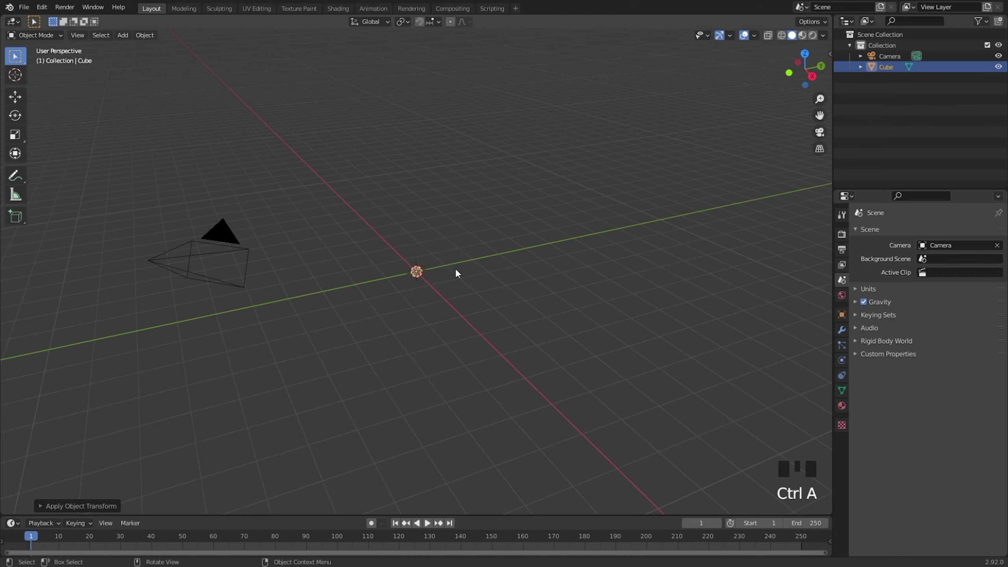
{"action": "left_click", "coordinate": [458, 288]}
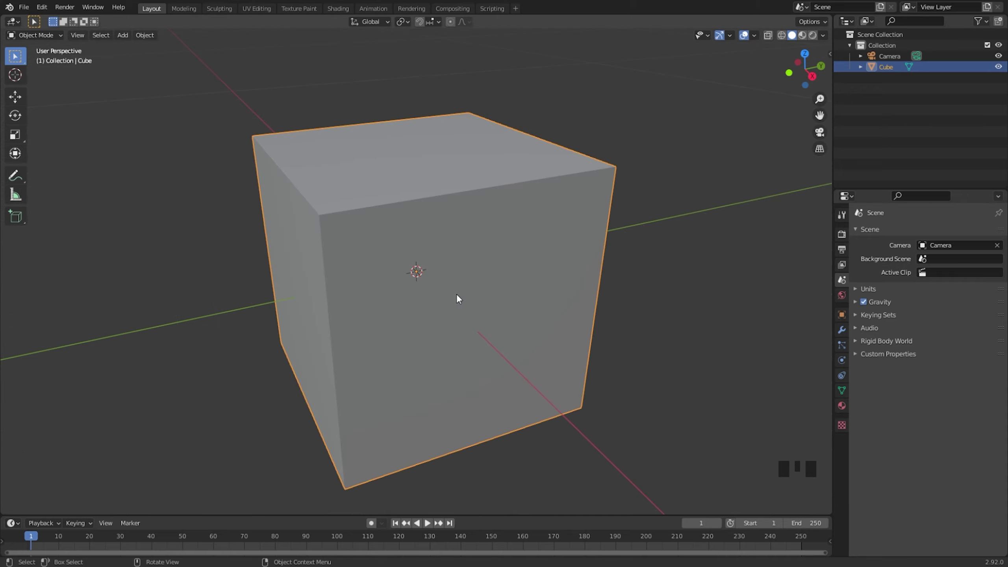
Duplicate the cube, leaving the copy in the same place as the original
{"action": "key", "text": "shift"}
{"action": "key", "text": "shift+d"}
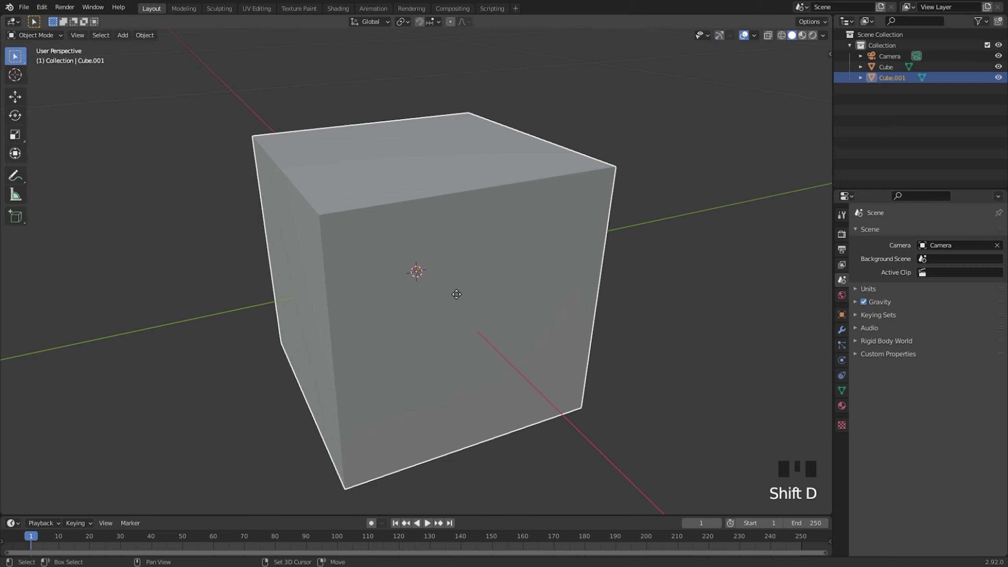
{"action": "left_click", "coordinate": [457, 295]}
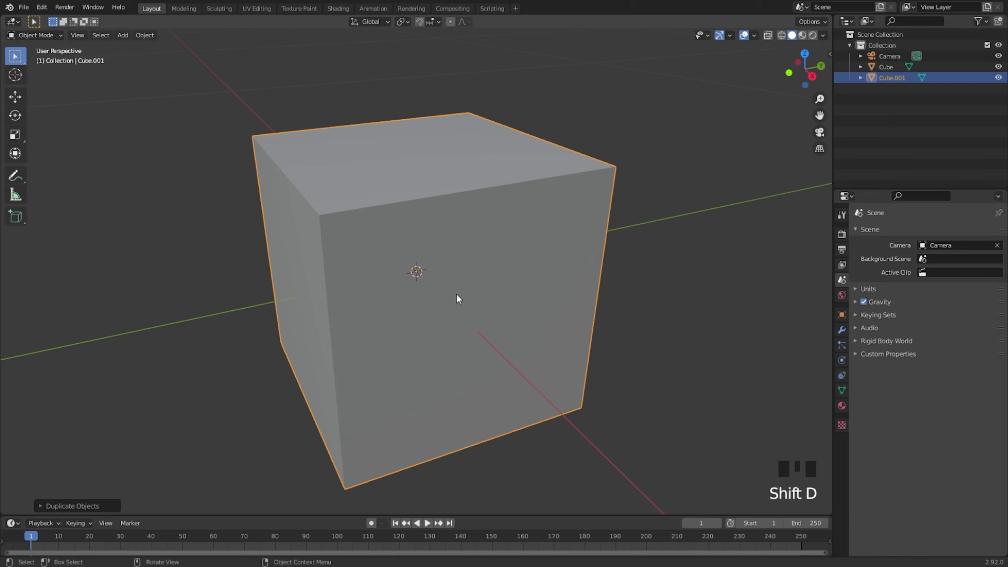
Add a Wireframe modifier with 0.01 m thickness to the duplicated cube and apply it
{"action": "left_click", "coordinate": [842, 325]}
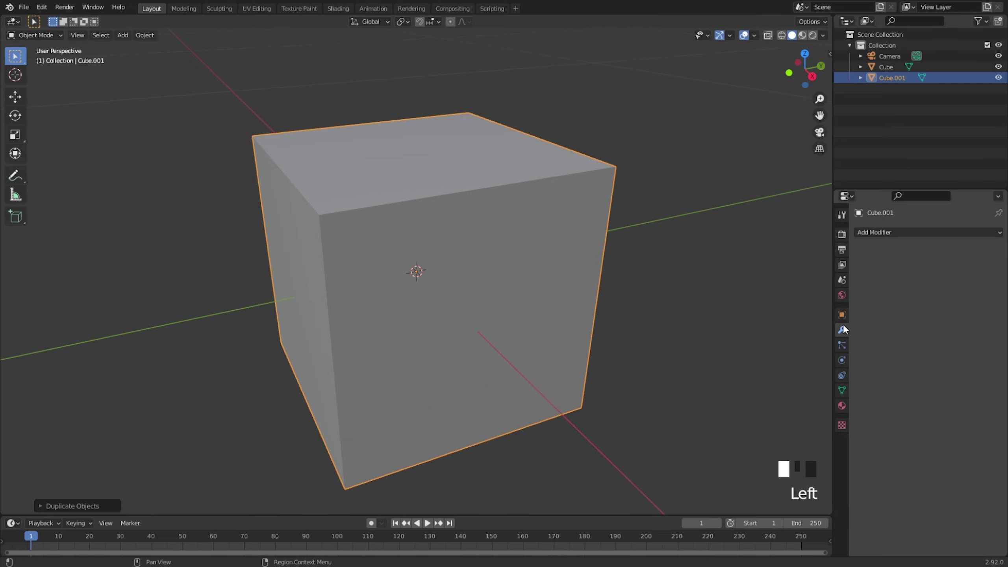
{"action": "left_click", "coordinate": [904, 226]}
{"action": "left_click", "coordinate": [806, 477]}
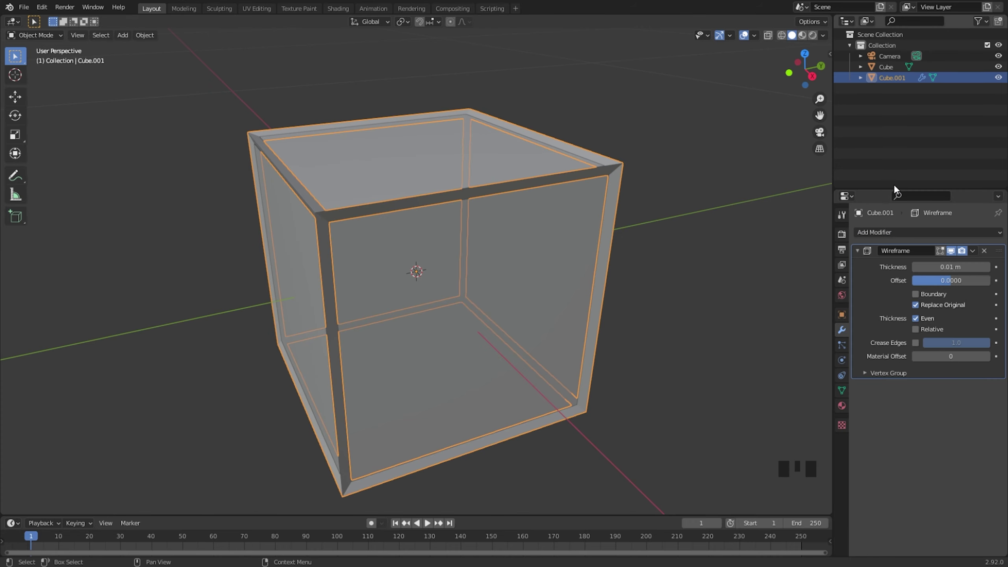
{"action": "left_click_drag", "start_coordinate": [973, 251], "coordinate": [952, 264]}
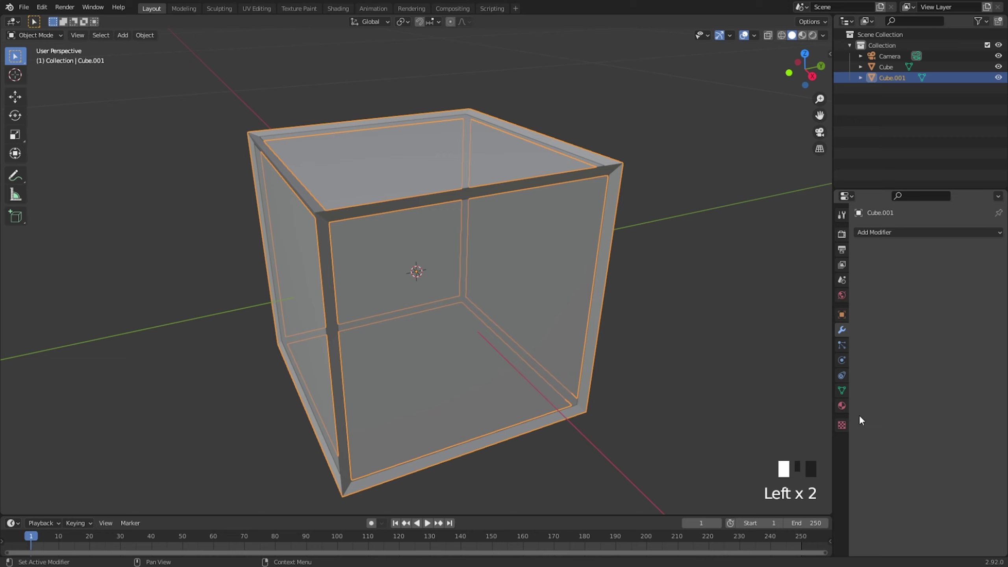
Give the wireframe cube its own copy of the material and join it with the original cube
{"action": "left_click", "coordinate": [843, 406]}
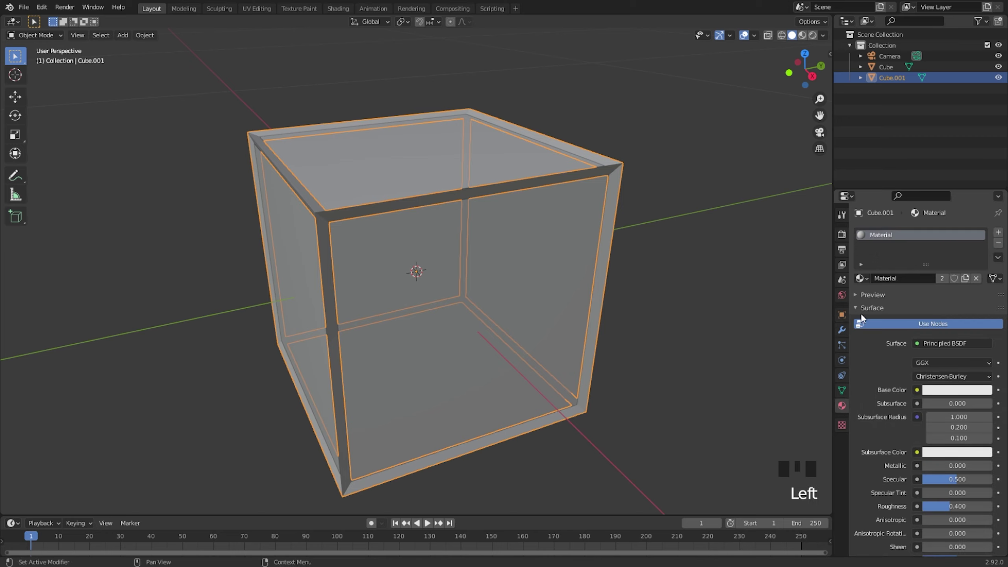
{"action": "left_click", "coordinate": [944, 278]}
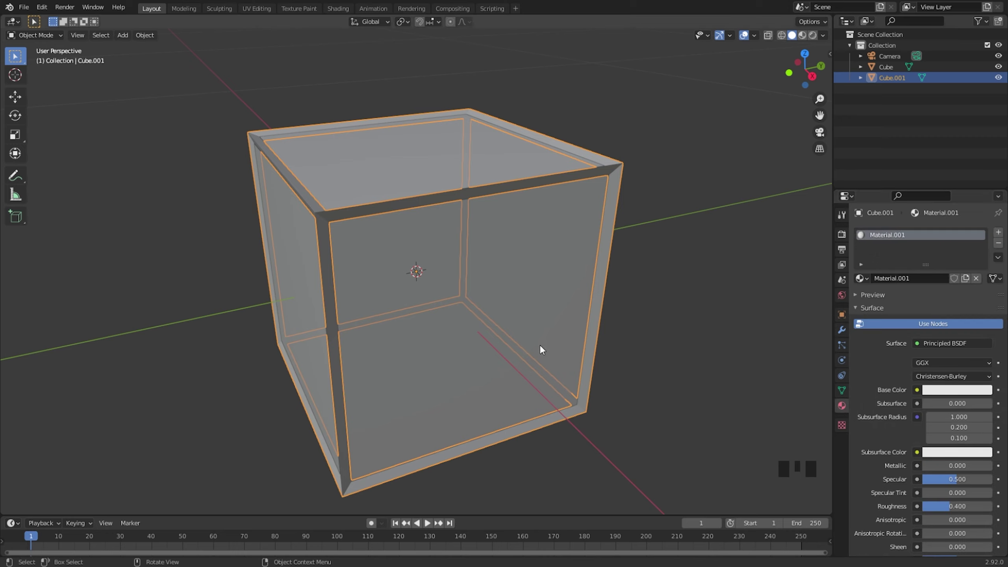
{"action": "left_click", "coordinate": [472, 295], "text": "shift"}
{"action": "key", "text": "ctrl+j"}
Move the joined cube about 29 m along the positive X axis, away from the origin
{"action": "scroll", "coordinate": [509, 280], "scroll_direction": "down", "scroll_amount": 16}
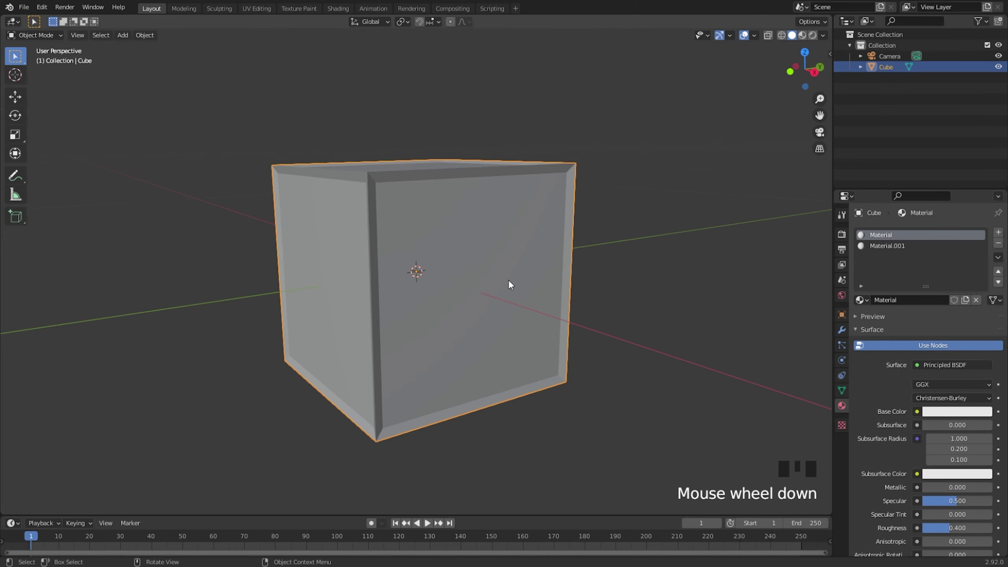
{"action": "middle_click_drag", "start_coordinate": [509, 280], "coordinate": [550, 363]}
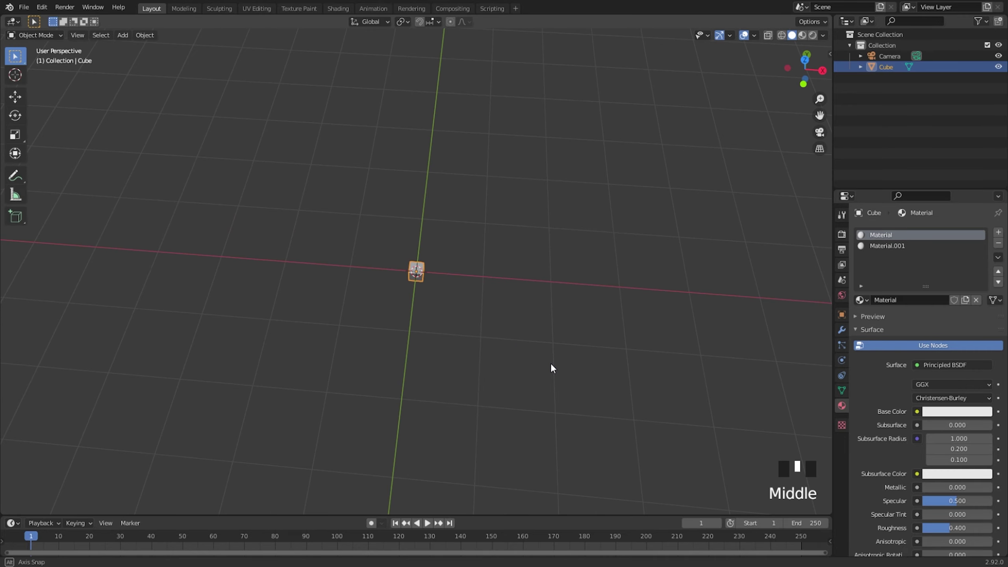
{"action": "scroll", "coordinate": [548, 363], "scroll_direction": "down", "scroll_amount": 10}
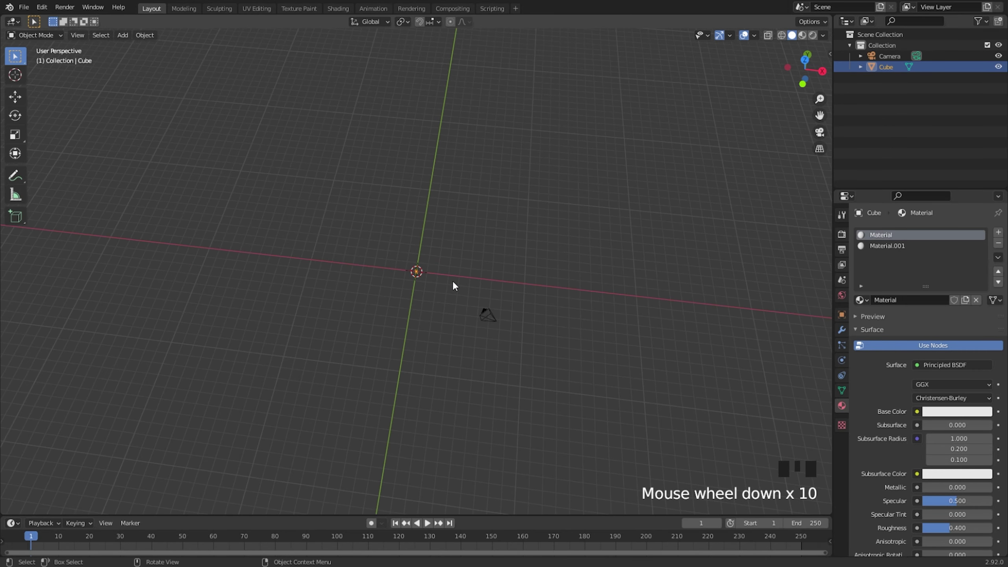
{"action": "key", "text": "g"}
{"action": "key", "text": "x"}
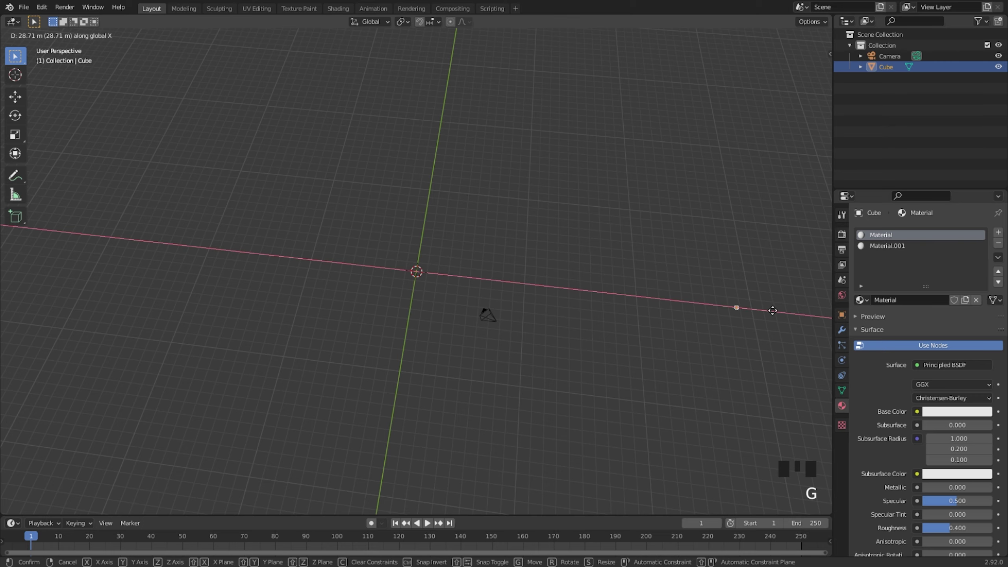
{"action": "left_click", "coordinate": [776, 312]}
Add a plane at the origin and set its size to 20 m
{"action": "middle_click_drag", "start_coordinate": [494, 323], "coordinate": [492, 314]}
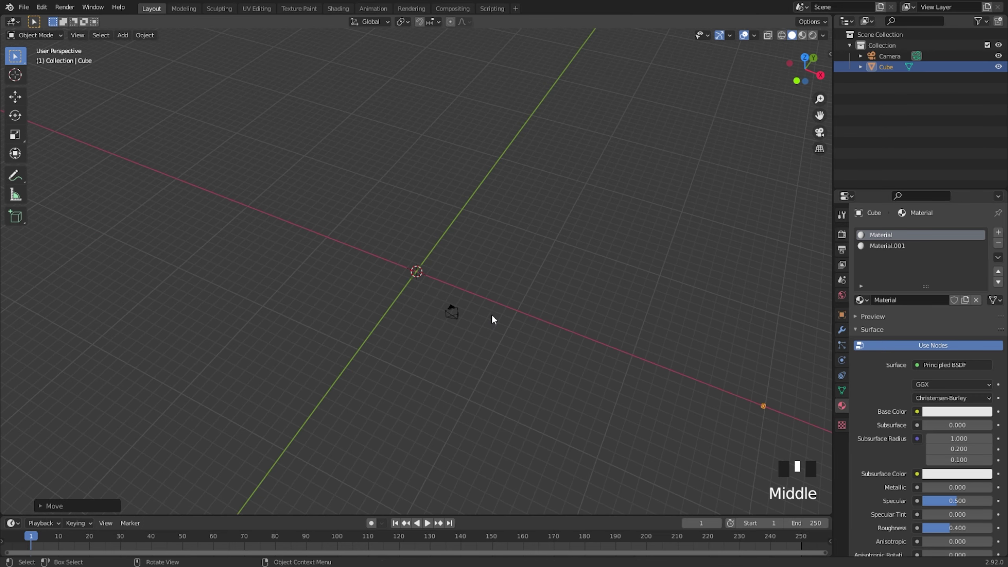
{"action": "key", "text": "shift+a"}
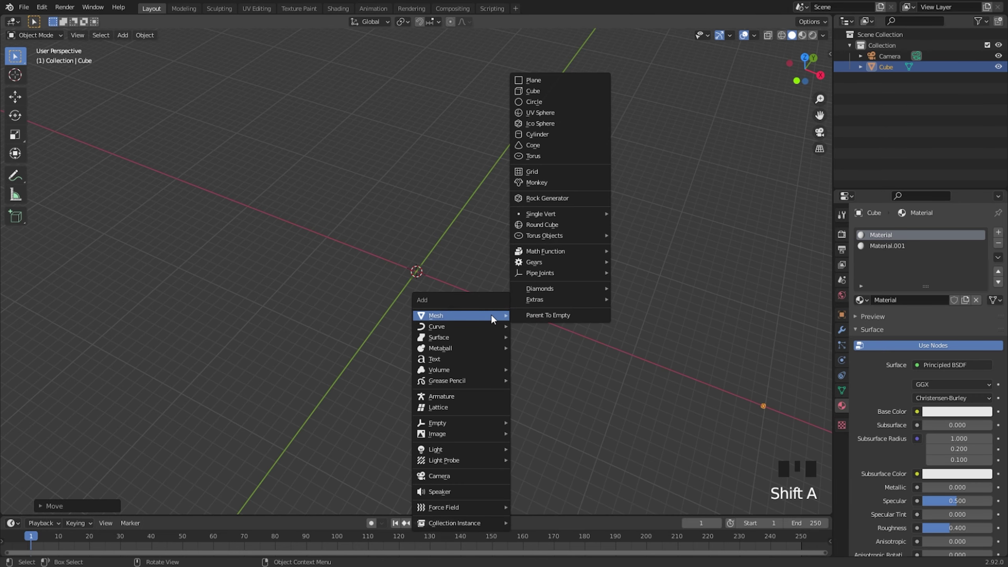
{"action": "left_click", "coordinate": [551, 82]}
{"action": "left_click", "coordinate": [57, 506]}
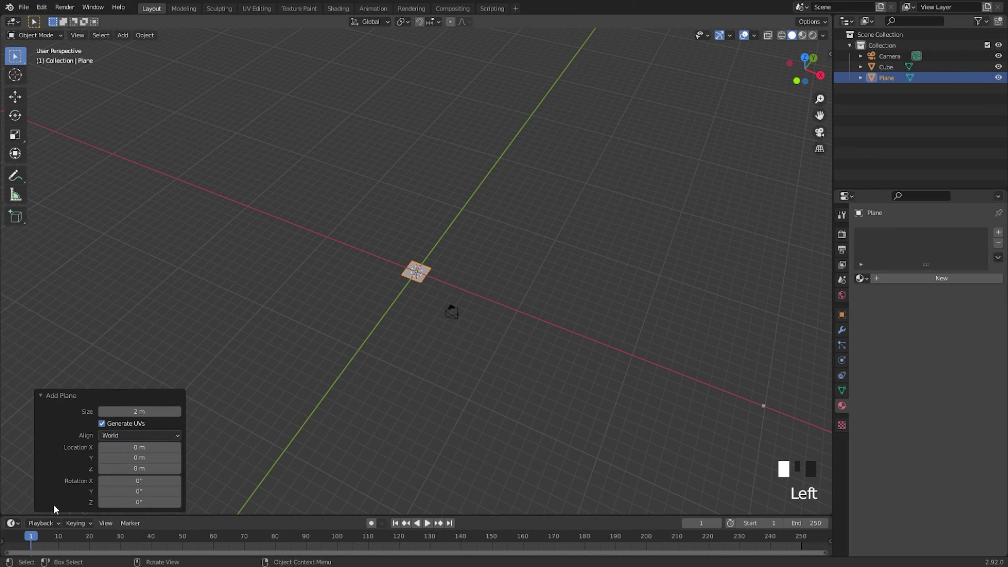
{"action": "double_click", "coordinate": [151, 412]}
{"action": "type", "text": "2"}
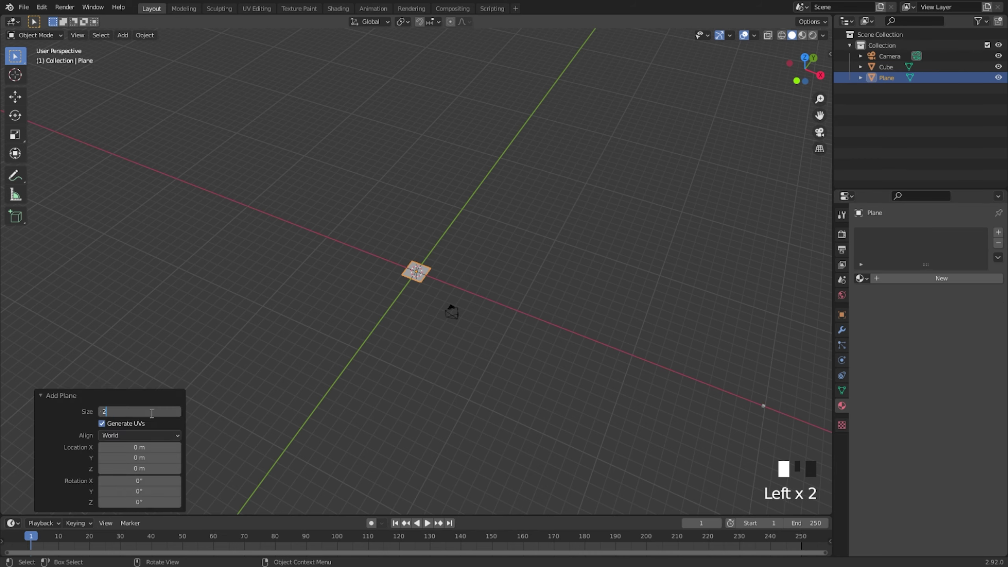
{"action": "type", "text": "0"}
{"action": "key", "text": "Return"}
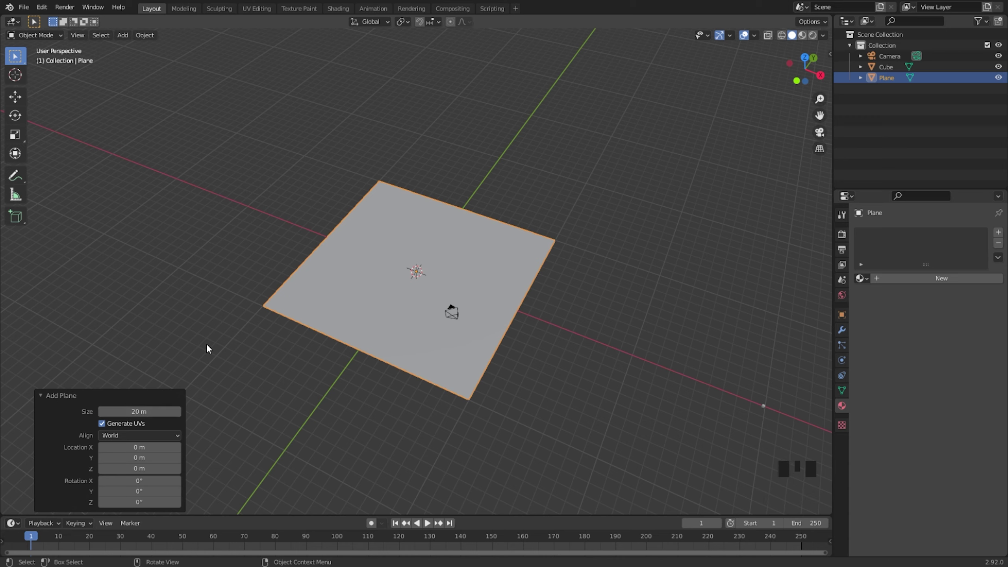
Subdivide the plane's mesh with 24 cuts and return to Object Mode
{"action": "key", "text": "Tab"}
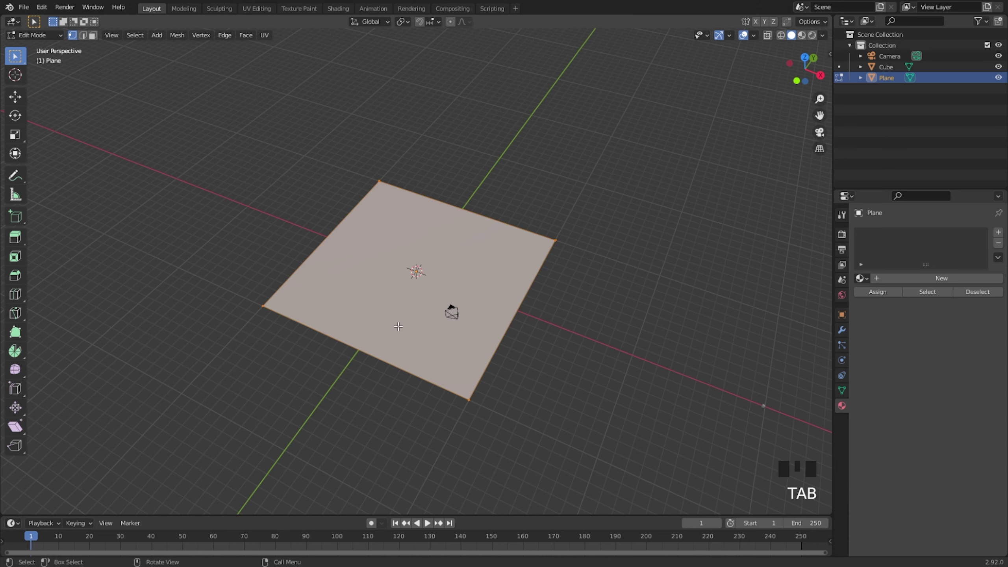
{"action": "right_click", "coordinate": [399, 326]}
{"action": "left_click", "coordinate": [398, 326]}
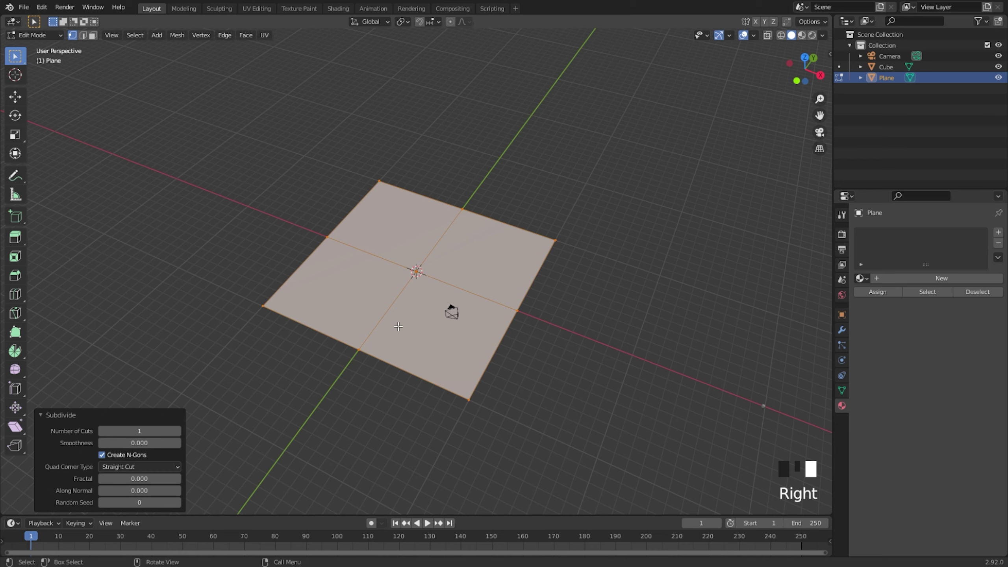
{"action": "left_click", "coordinate": [140, 431]}
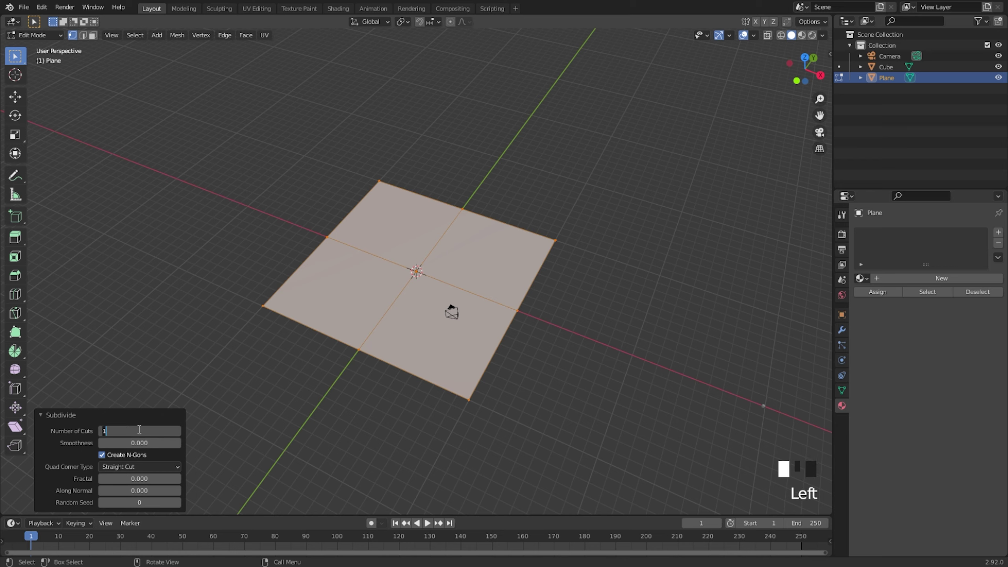
{"action": "type", "text": "24"}
{"action": "key", "text": "Return"}
{"action": "key", "text": "Tab"}
Split the 3D viewport horizontally, make the lower area a Geometry Node Editor and create a new node tree for the plane
{"action": "middle_click_drag", "start_coordinate": [162, 424], "coordinate": [80, 429]}
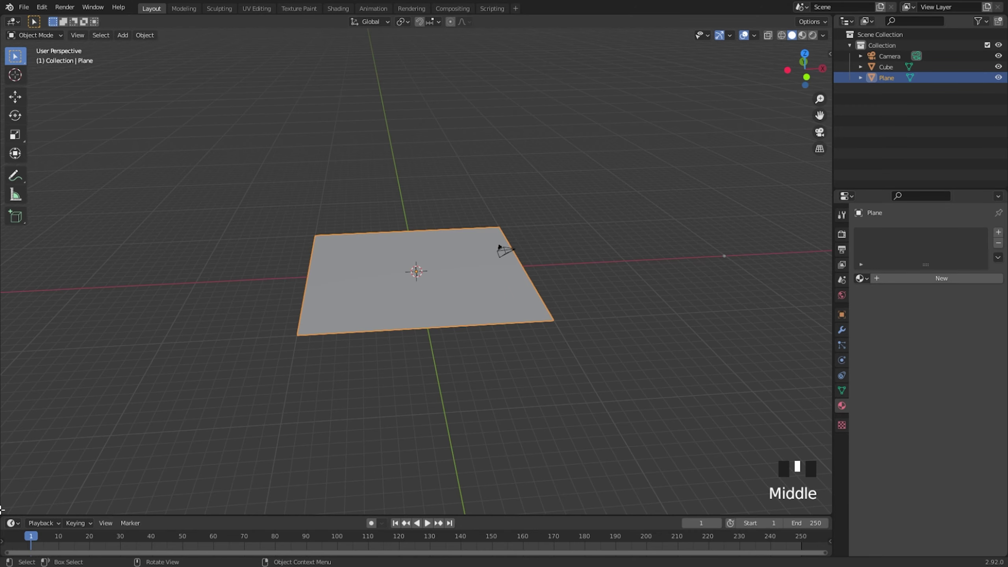
{"action": "left_click_drag", "start_coordinate": [3, 513], "coordinate": [5, 261]}
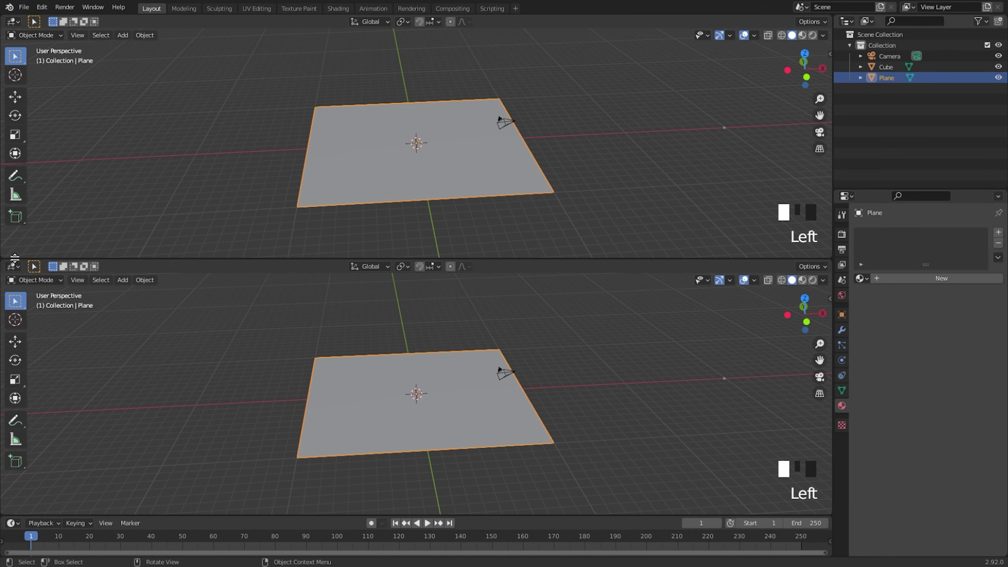
{"action": "left_click", "coordinate": [13, 267]}
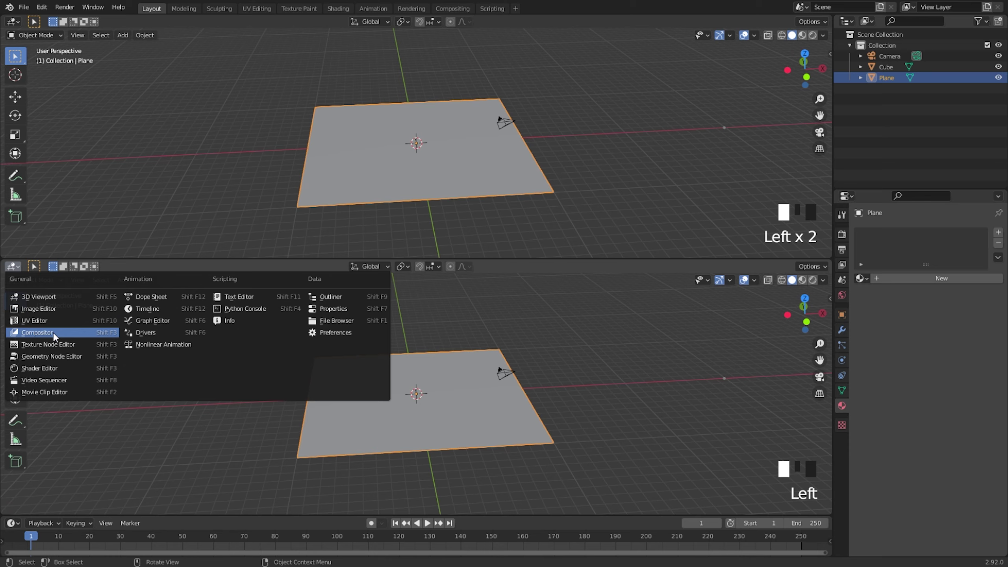
{"action": "left_click", "coordinate": [54, 357]}
{"action": "left_click", "coordinate": [397, 265]}
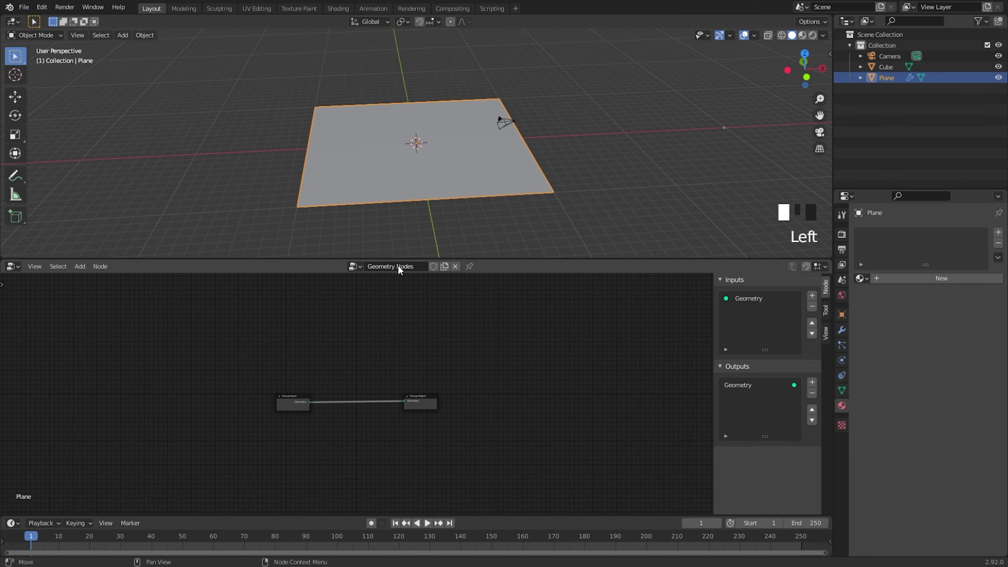
Insert a Point Instance node between Group Input and Group Output and set its object to Cube
{"action": "scroll", "coordinate": [362, 435], "scroll_direction": "up", "scroll_amount": 5}
{"action": "scroll", "coordinate": [365, 440], "scroll_direction": "up", "scroll_amount": 7}
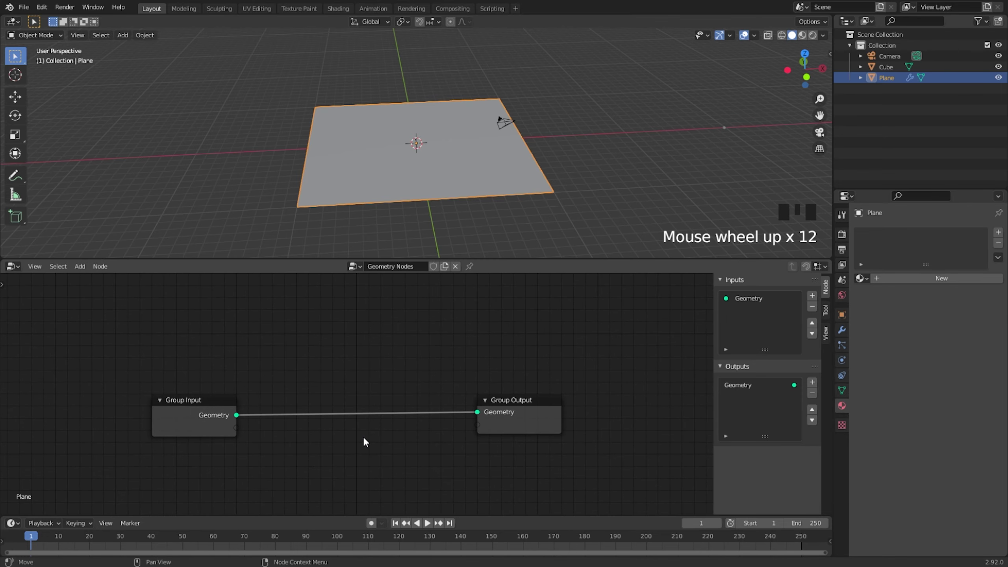
{"action": "key", "text": "shift+a"}
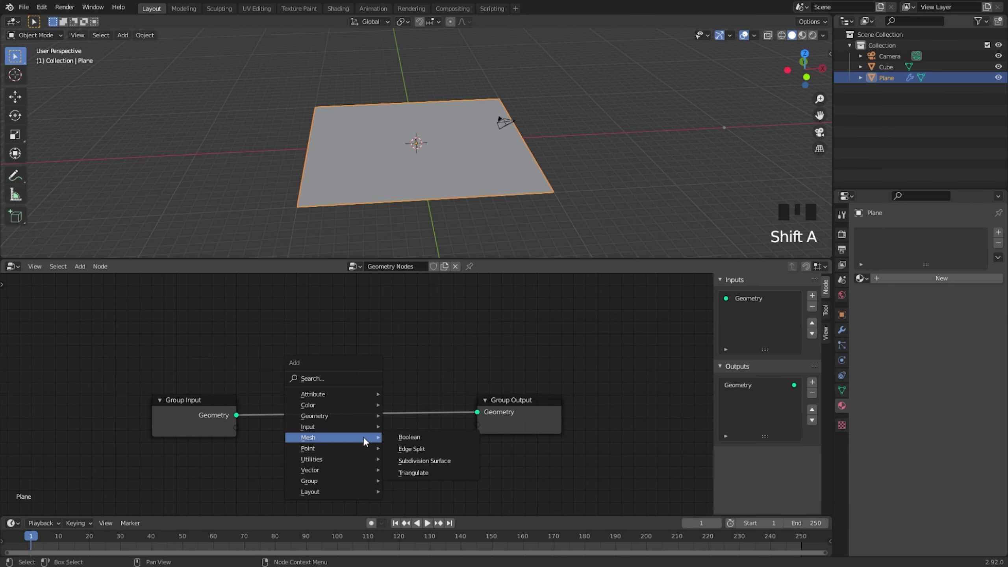
{"action": "mouse_move", "coordinate": [356, 449]}
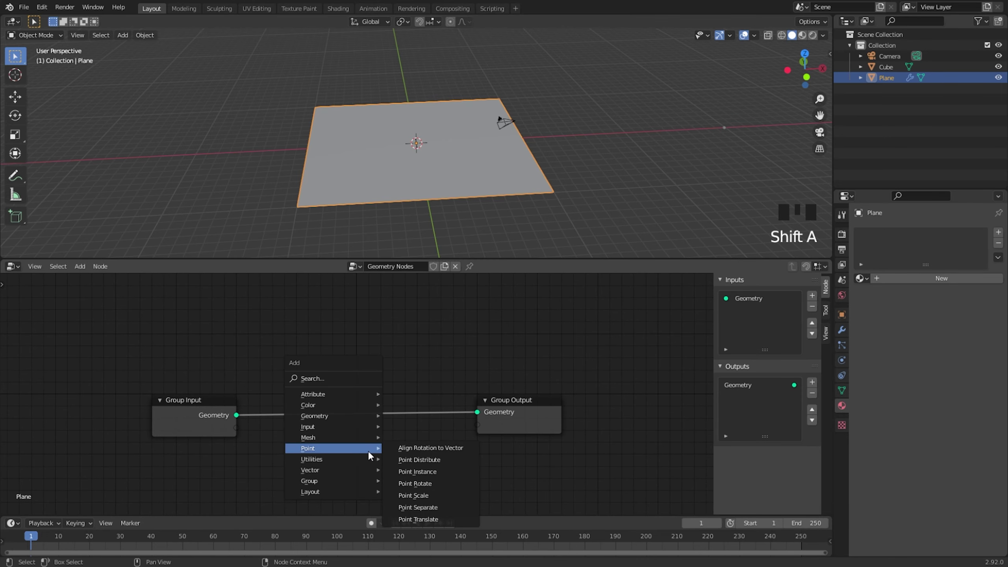
{"action": "left_click", "coordinate": [450, 471]}
{"action": "left_click", "coordinate": [413, 457]}
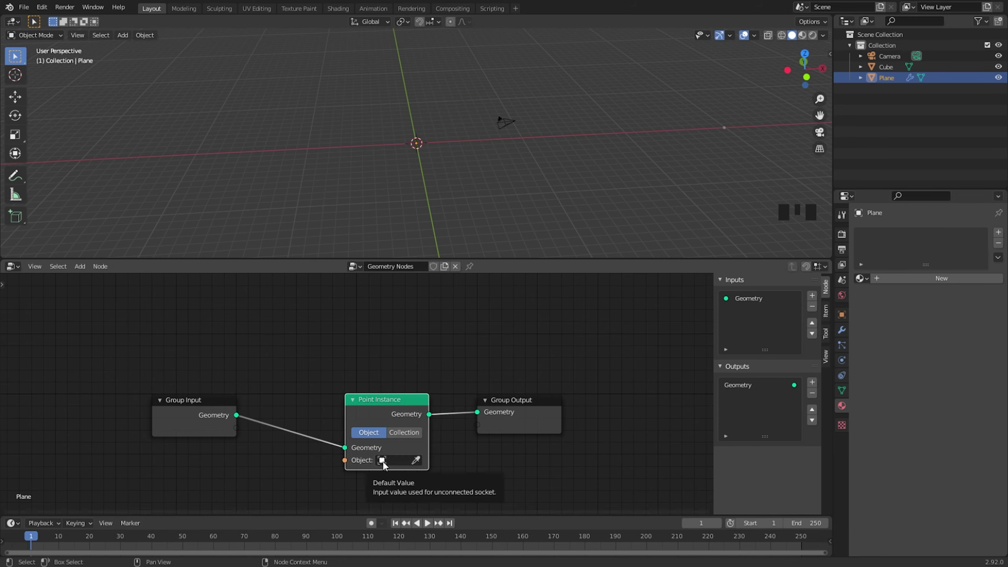
{"action": "left_click", "coordinate": [383, 462]}
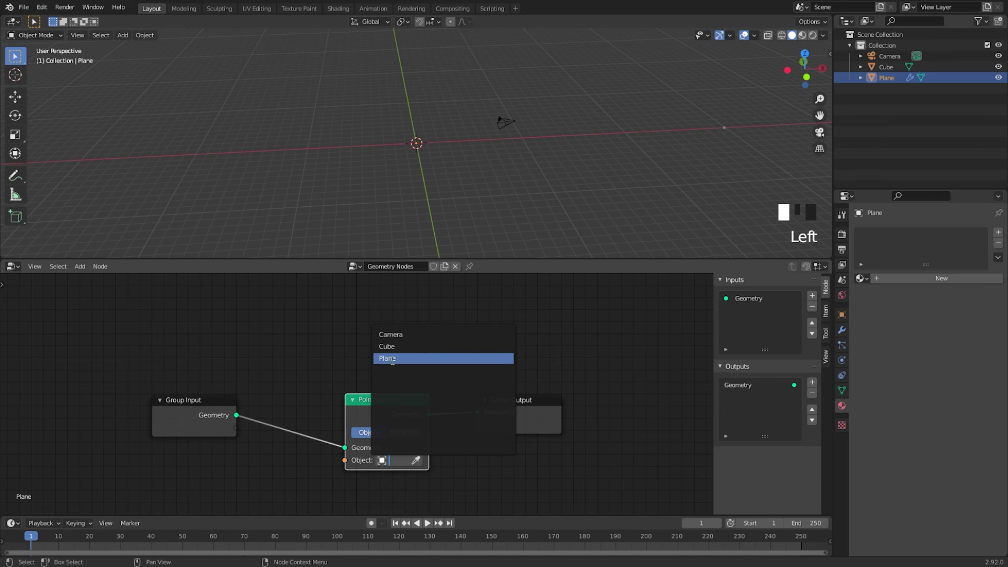
{"action": "left_click", "coordinate": [393, 346]}
Insert an Attribute Randomize node before Point Instance, randomizing the scale attribute as a float from 0.5 to 6
{"action": "middle_click_drag", "start_coordinate": [387, 207], "coordinate": [364, 189]}
{"action": "key", "text": "shift+a"}
{"action": "mouse_move", "coordinate": [204, 367]}
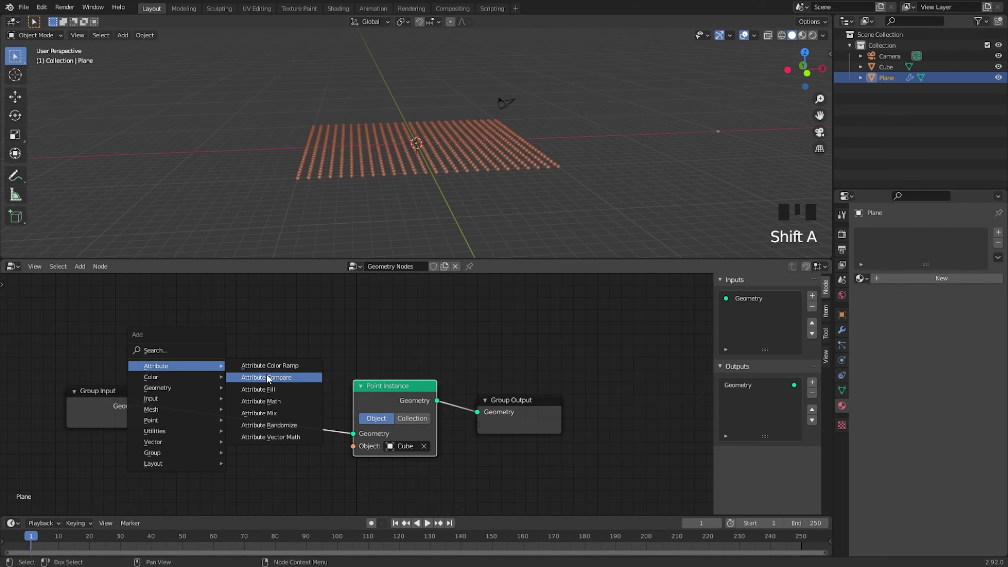
{"action": "left_click", "coordinate": [288, 429]}
{"action": "left_click", "coordinate": [220, 377]}
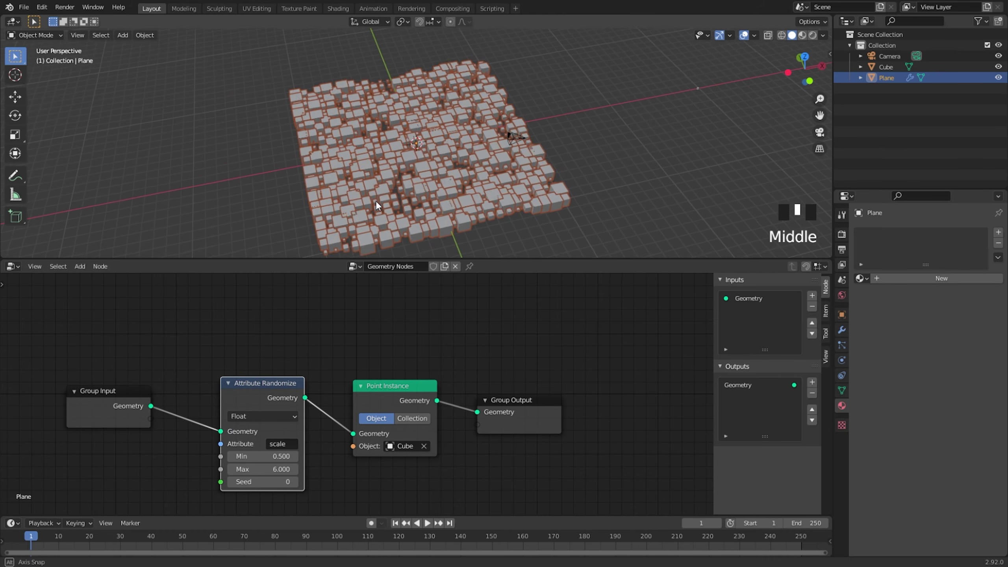
Insert a copy of the Attribute Randomize node before Point Instance and make it randomize a separate position attribute as a vector
{"action": "middle_click_drag", "start_coordinate": [376, 200], "coordinate": [376, 163]}
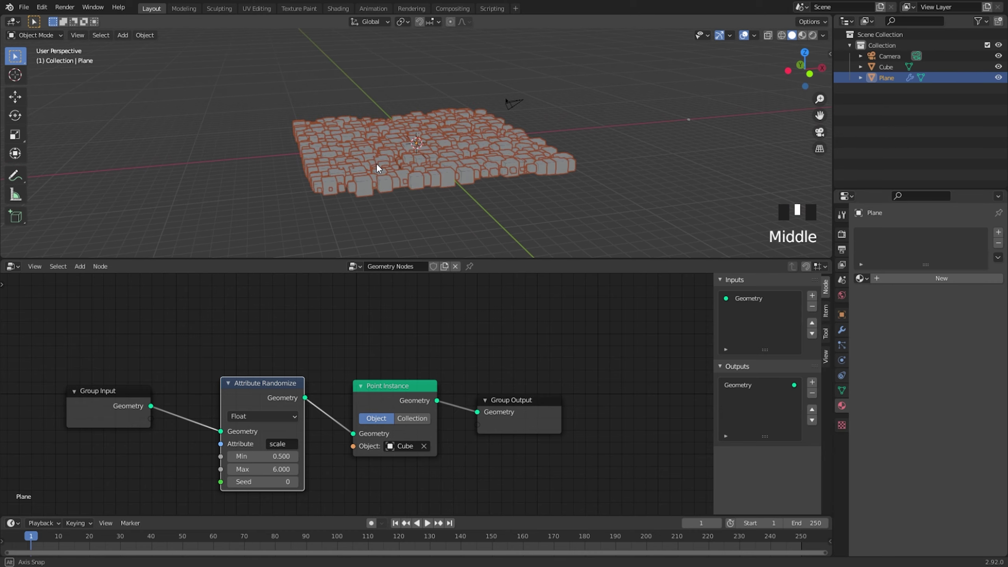
{"action": "left_click_drag", "start_coordinate": [285, 382], "coordinate": [232, 393]}
{"action": "left_click", "coordinate": [232, 393]}
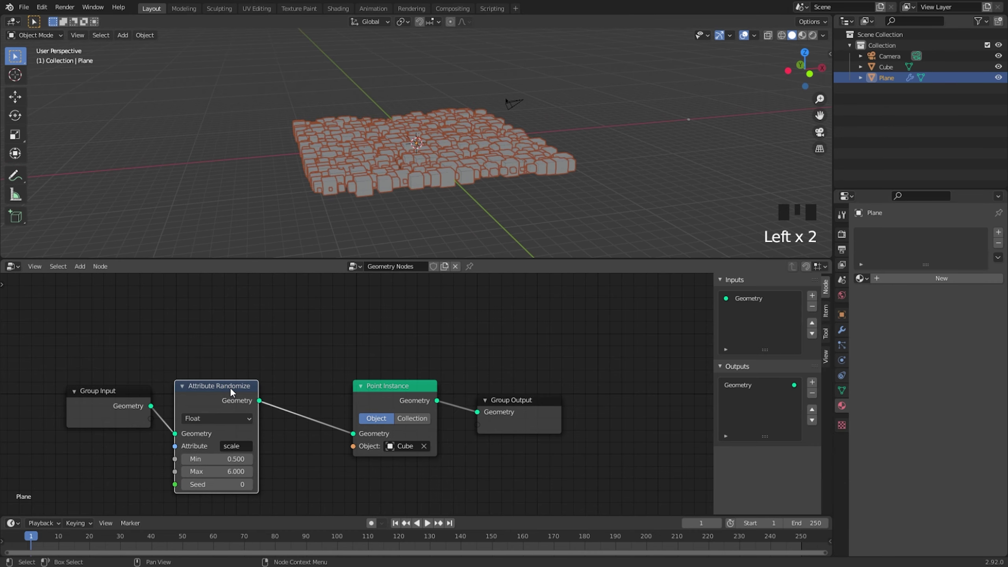
{"action": "key", "text": "shift+d"}
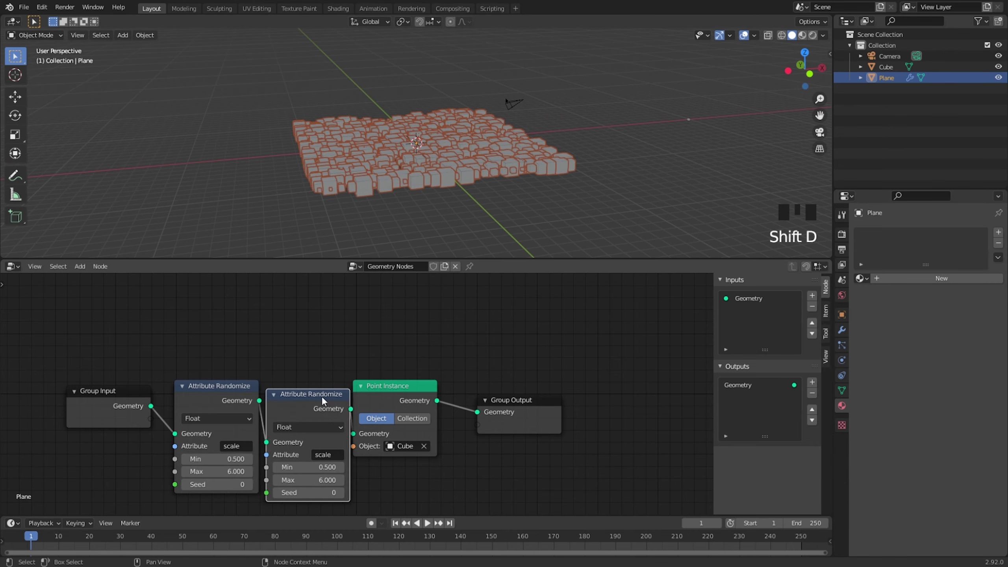
{"action": "left_click", "coordinate": [370, 429]}
{"action": "left_click", "coordinate": [370, 429]}
{"action": "left_click", "coordinate": [368, 456]}
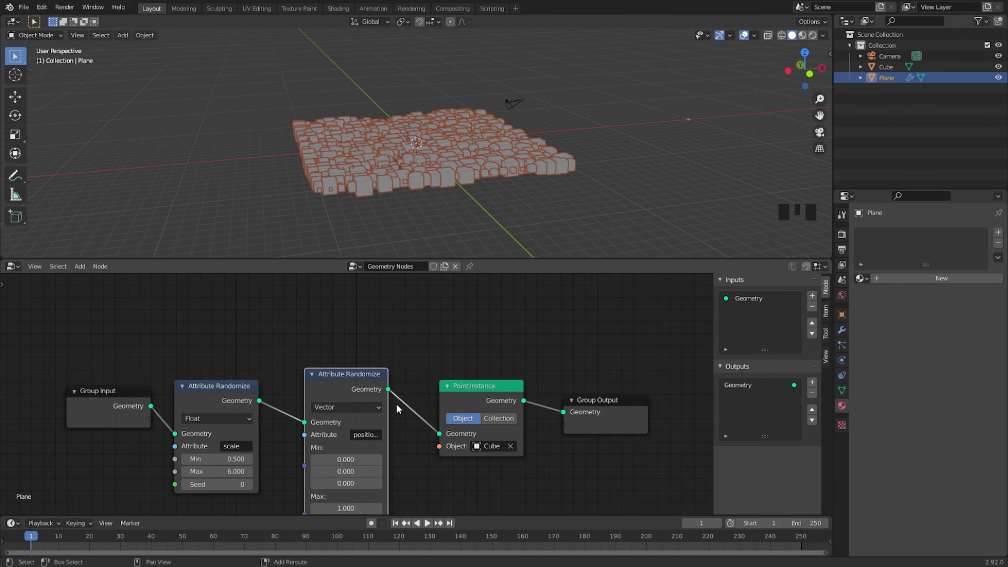
Insert an Attribute Mix node before Point Instance, combining position with the randomized position attribute and writing the result to position
{"action": "left_click", "coordinate": [481, 448]}
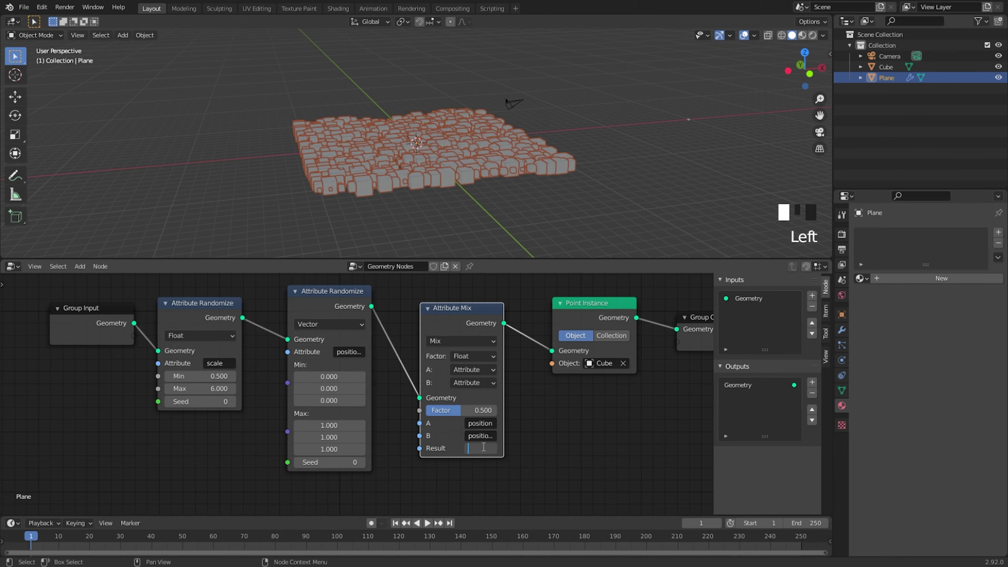
{"action": "type", "text": "position"}
{"action": "key", "text": "Return"}
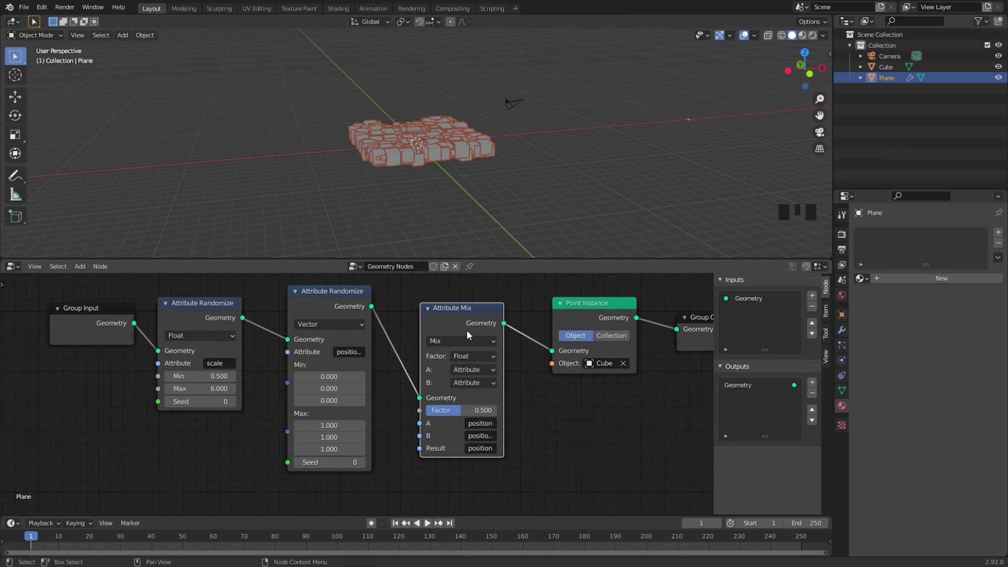
Set the Attribute Mix node to Add with a factor of 0.533, and the vector randomize minimum to -1 on all axes
{"action": "left_click", "coordinate": [464, 340]}
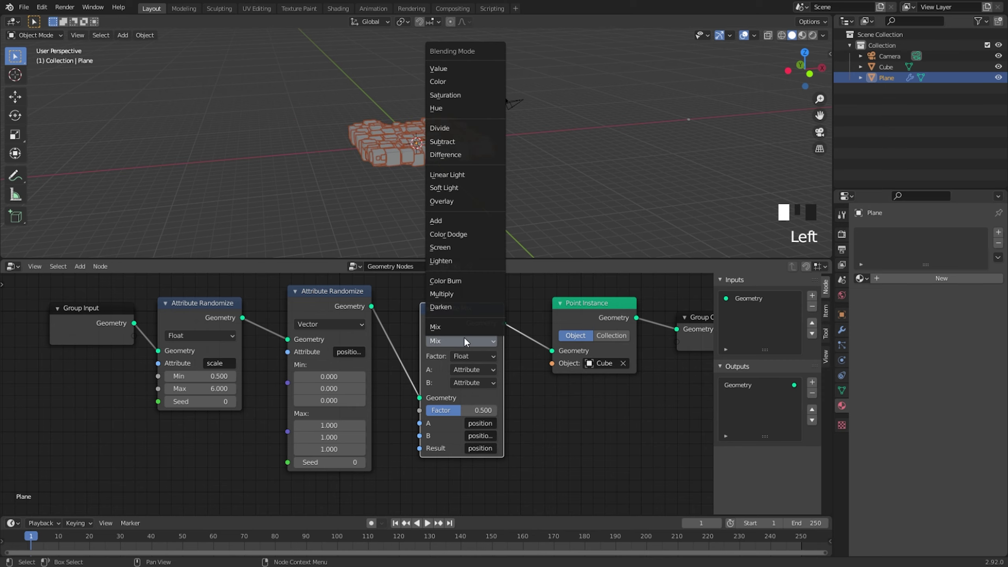
{"action": "left_click", "coordinate": [447, 220]}
{"action": "mouse_move", "coordinate": [480, 410]}
{"action": "left_mouse_down"}
{"action": "mouse_move", "coordinate": [468, 410]}
{"action": "mouse_move", "coordinate": [486, 411]}
{"action": "left_mouse_up"}
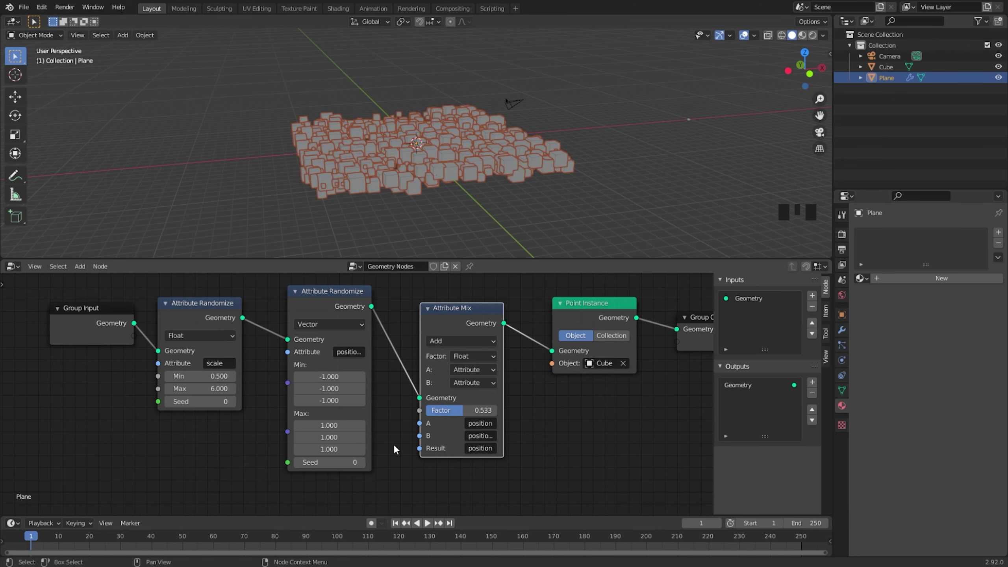
Add a Math node below Group Input and expose its first value as a new Value input on Group Input
{"action": "middle_click_drag", "start_coordinate": [396, 449], "coordinate": [433, 433]}
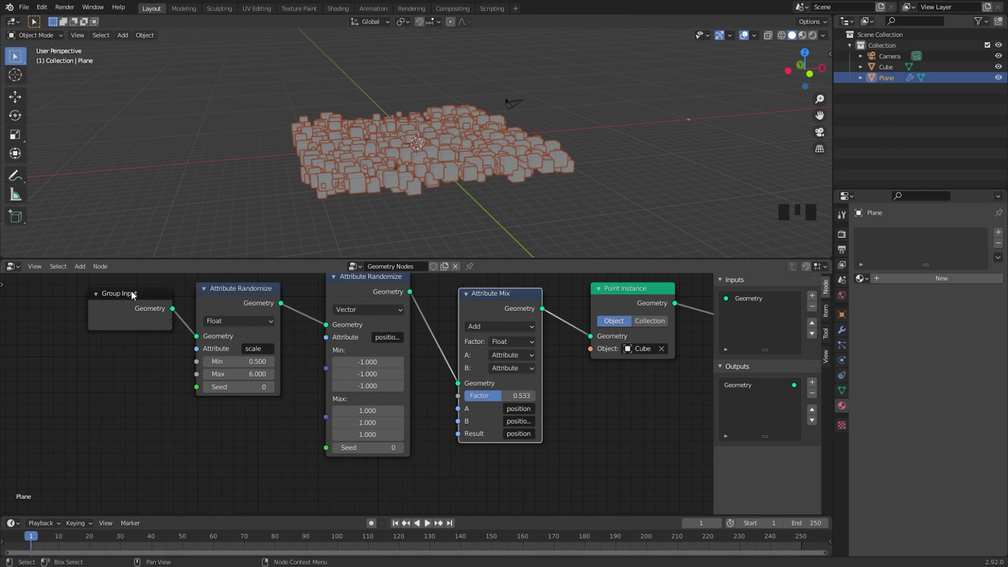
{"action": "left_click_drag", "start_coordinate": [132, 294], "coordinate": [99, 333]}
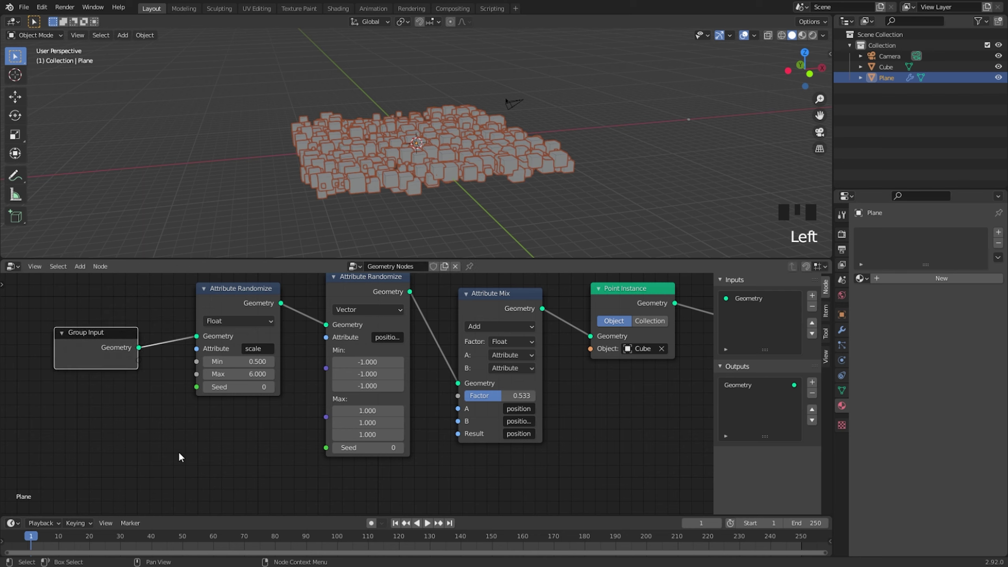
{"action": "key", "text": "shift+a"}
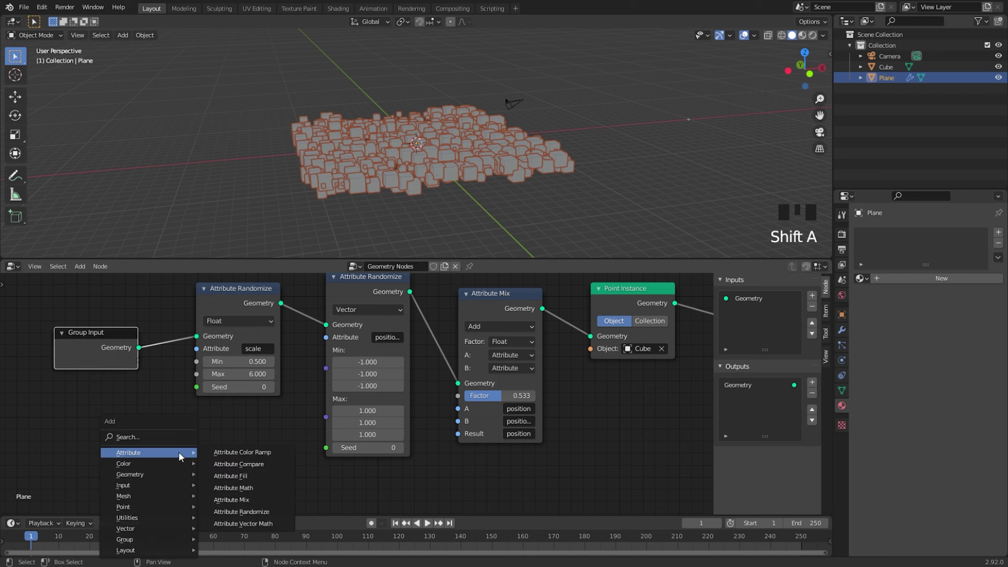
{"action": "left_click", "coordinate": [167, 433]}
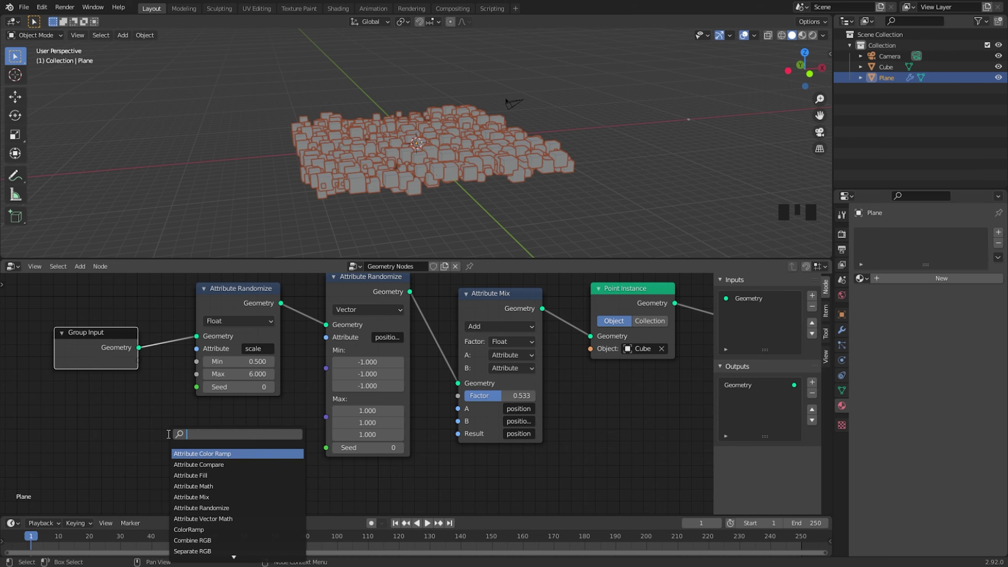
{"action": "type", "text": "math"}
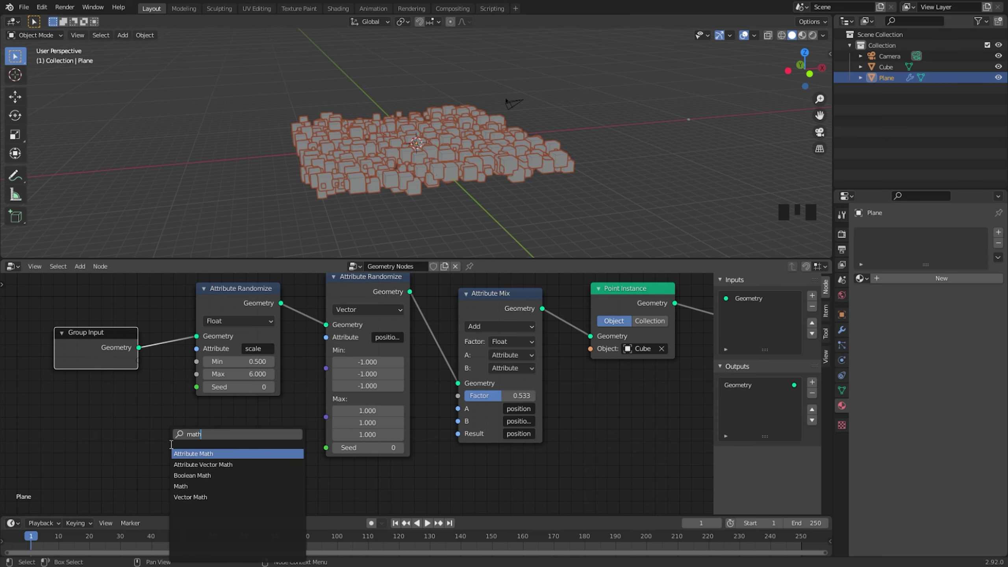
{"action": "left_click", "coordinate": [185, 487]}
{"action": "left_click", "coordinate": [136, 465]}
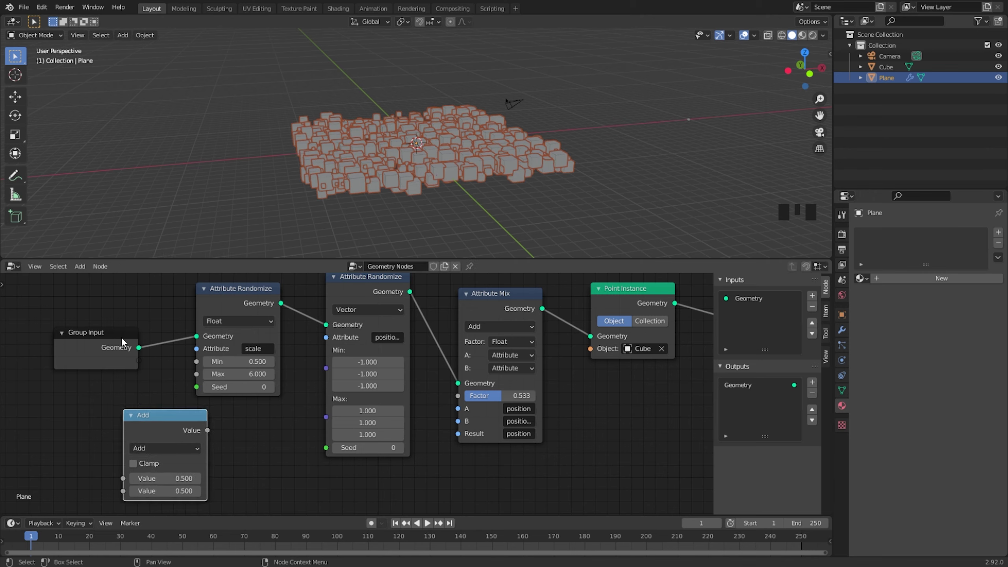
{"action": "left_click_drag", "start_coordinate": [122, 343], "coordinate": [93, 344]}
{"action": "left_click_drag", "start_coordinate": [123, 478], "coordinate": [110, 362]}
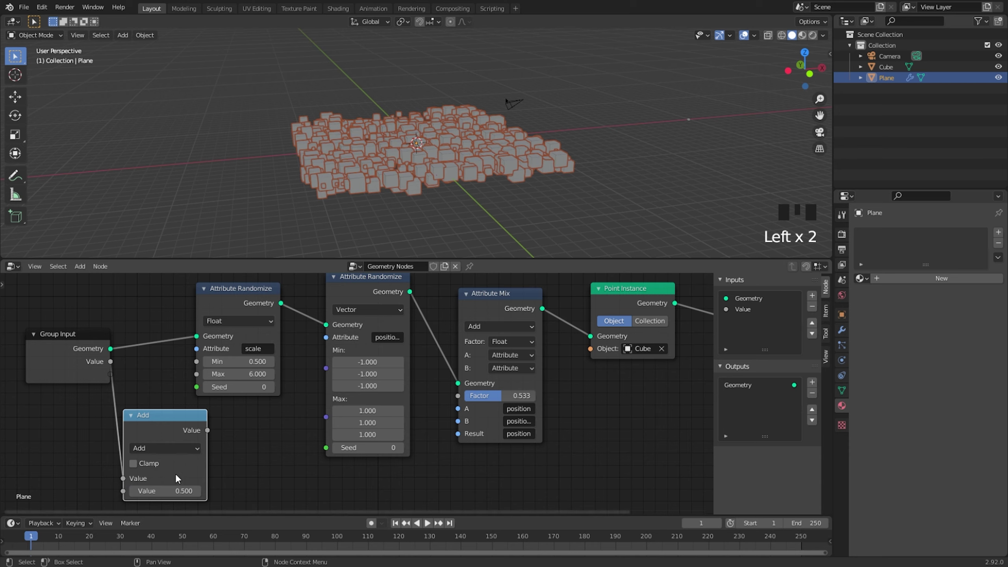
{"action": "left_click_drag", "start_coordinate": [180, 412], "coordinate": [179, 426]}
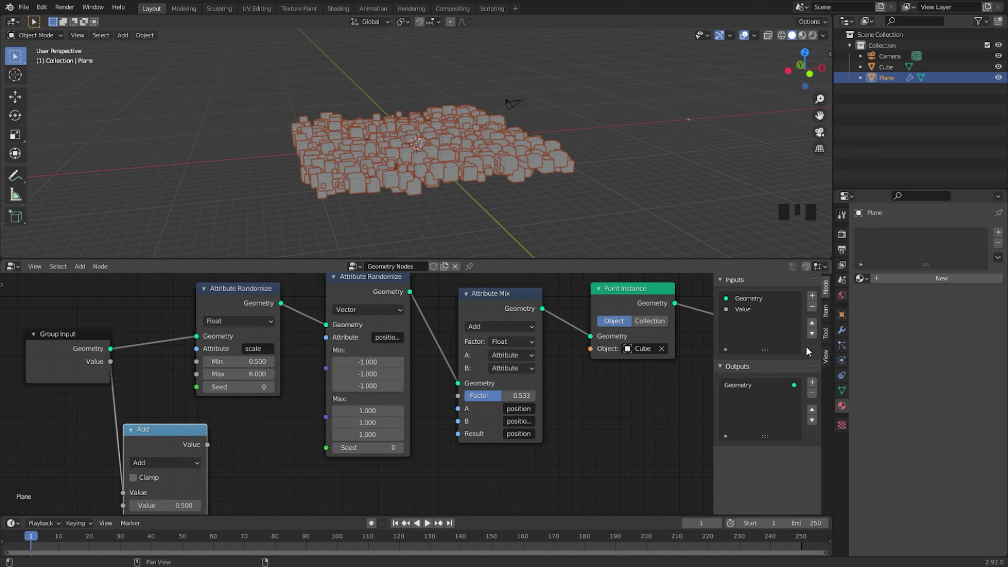
Show the plane's modifier settings, select the Value group input, and set the Math node to Power with an exponent of 3
{"action": "left_click", "coordinate": [841, 329]}
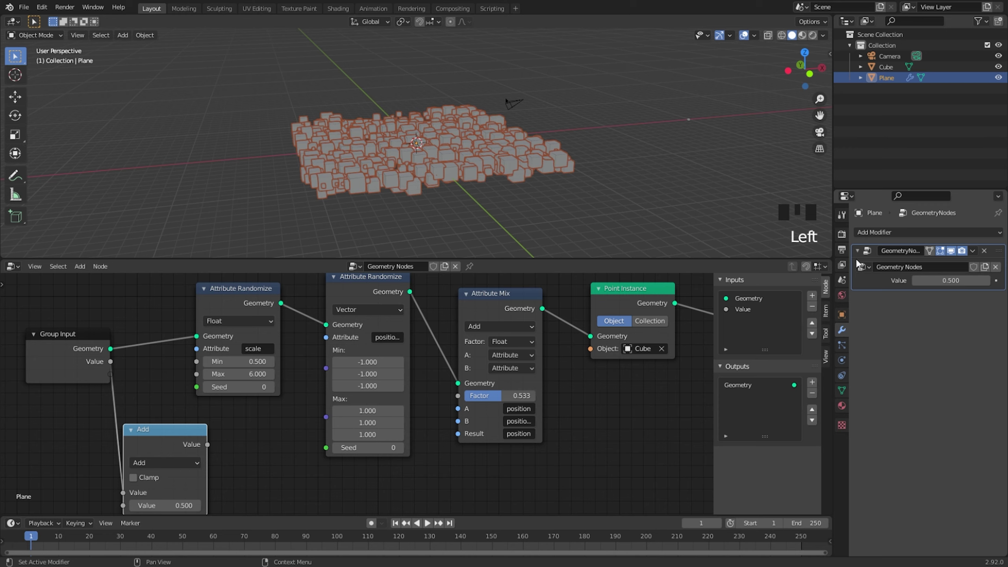
{"action": "left_click", "coordinate": [746, 310]}
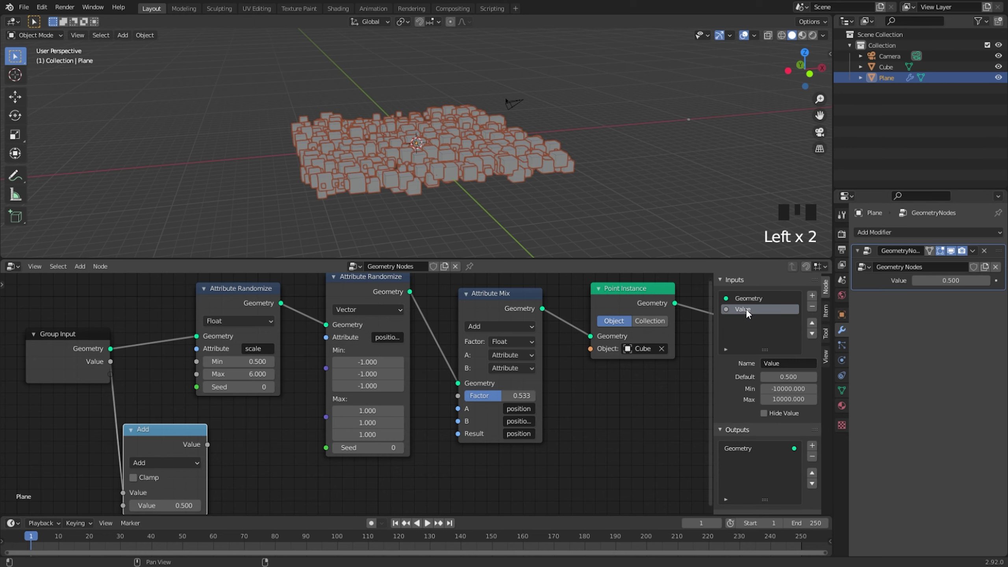
{"action": "left_click", "coordinate": [781, 362]}
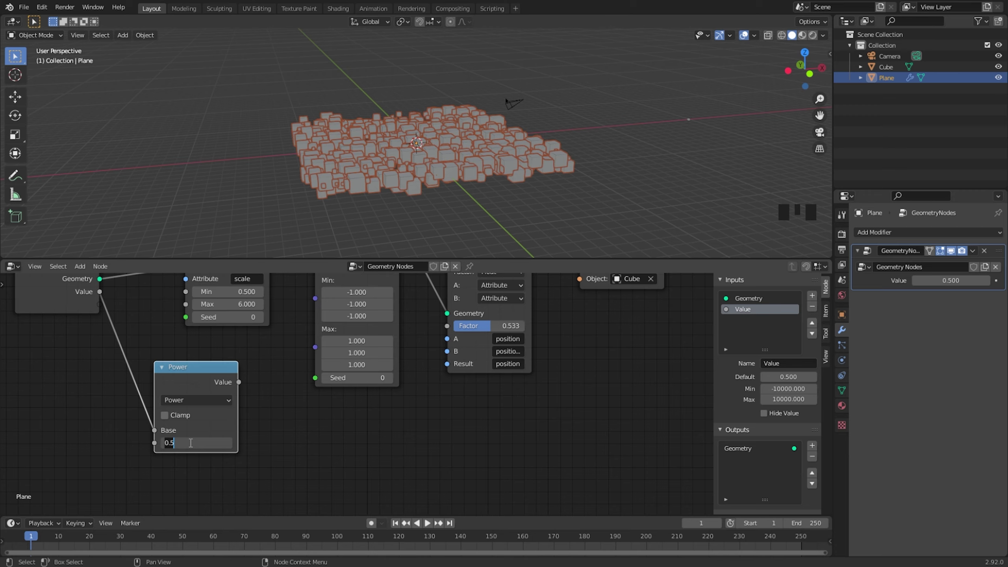
Duplicate the Power node, feed the original's result into the copy, and set the copy to Add with a value of 0.5
{"action": "key", "text": "shift+d"}
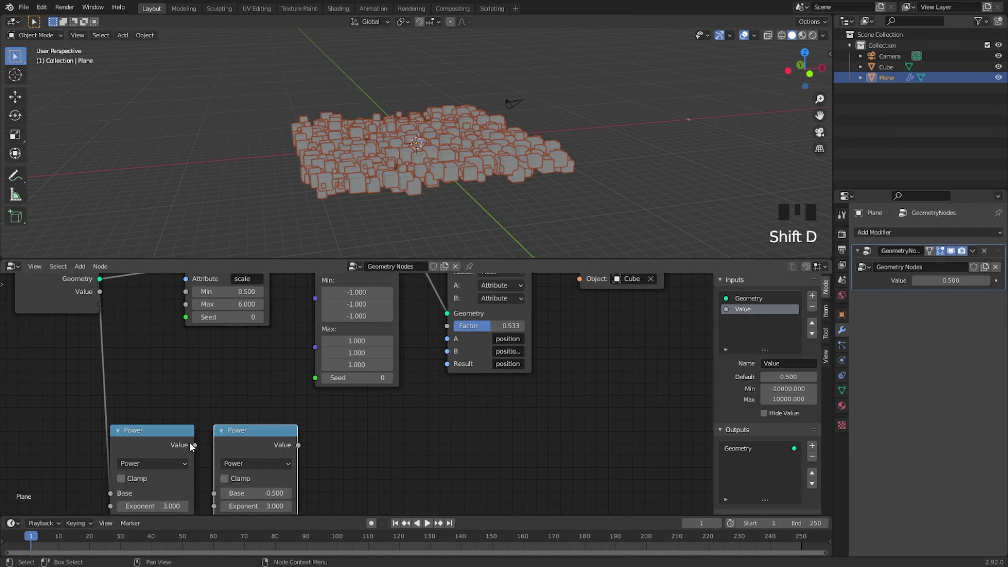
{"action": "left_click_drag", "start_coordinate": [194, 445], "coordinate": [217, 495]}
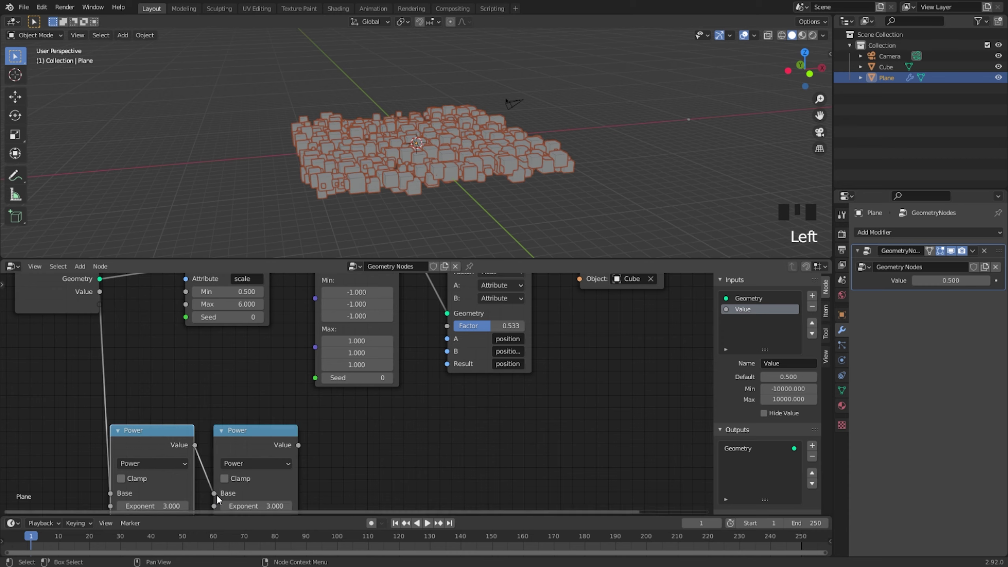
{"action": "left_click", "coordinate": [241, 464]}
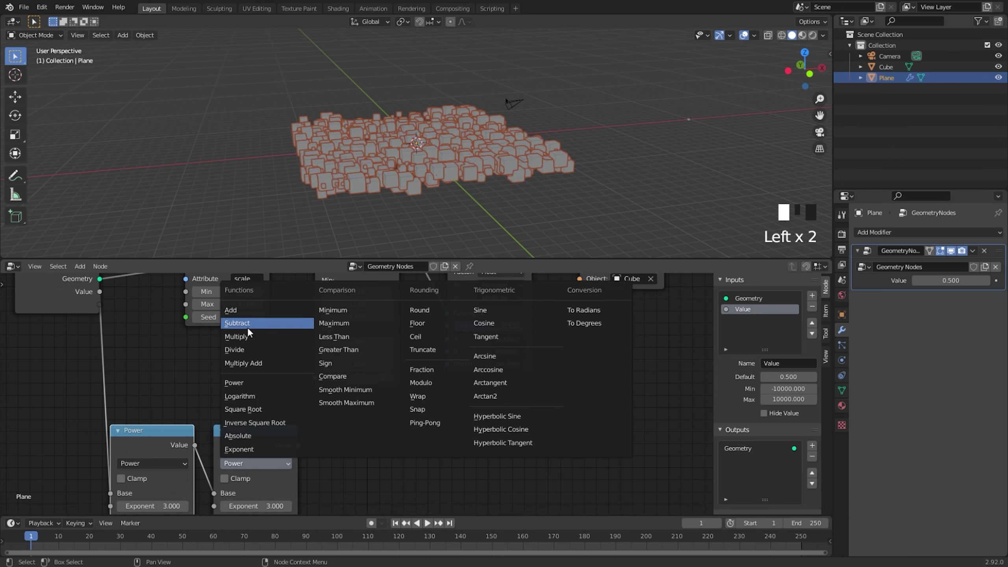
{"action": "left_click", "coordinate": [249, 309]}
{"action": "middle_click_drag", "start_coordinate": [356, 457], "coordinate": [351, 421]}
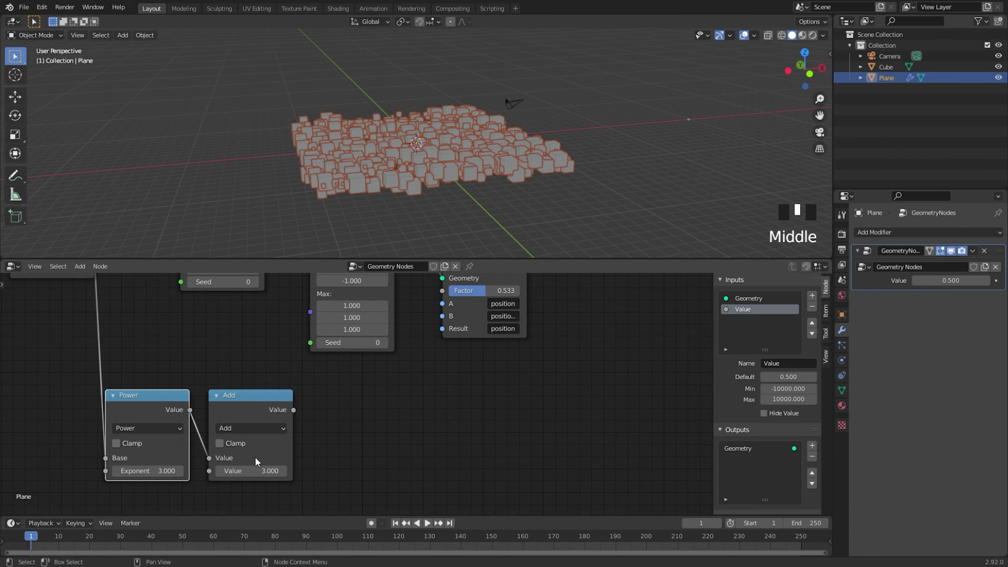
{"action": "left_click", "coordinate": [249, 474]}
{"action": "key", "text": "BackSpace"}
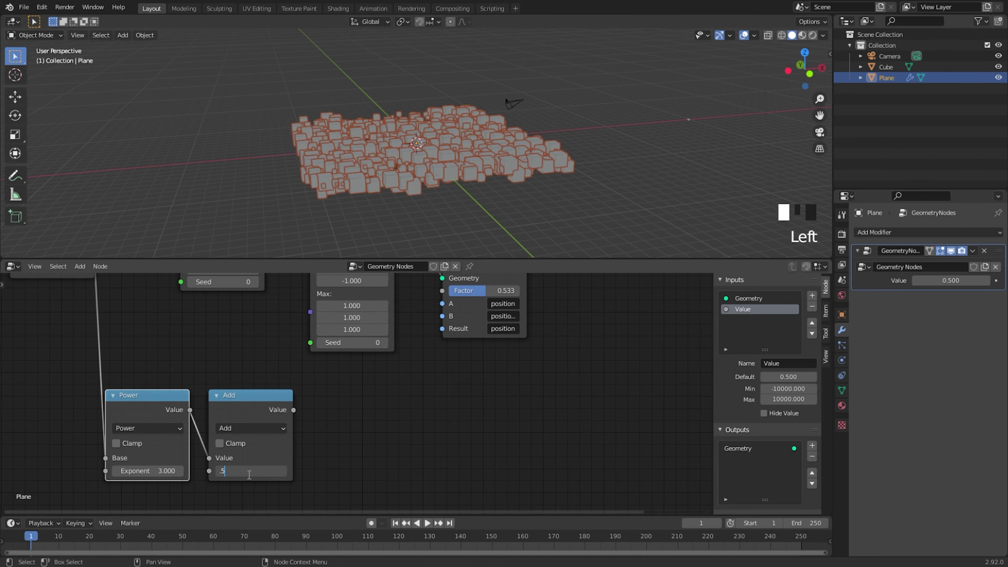
{"action": "type", "text": ".5"}
{"action": "key", "text": "Return"}
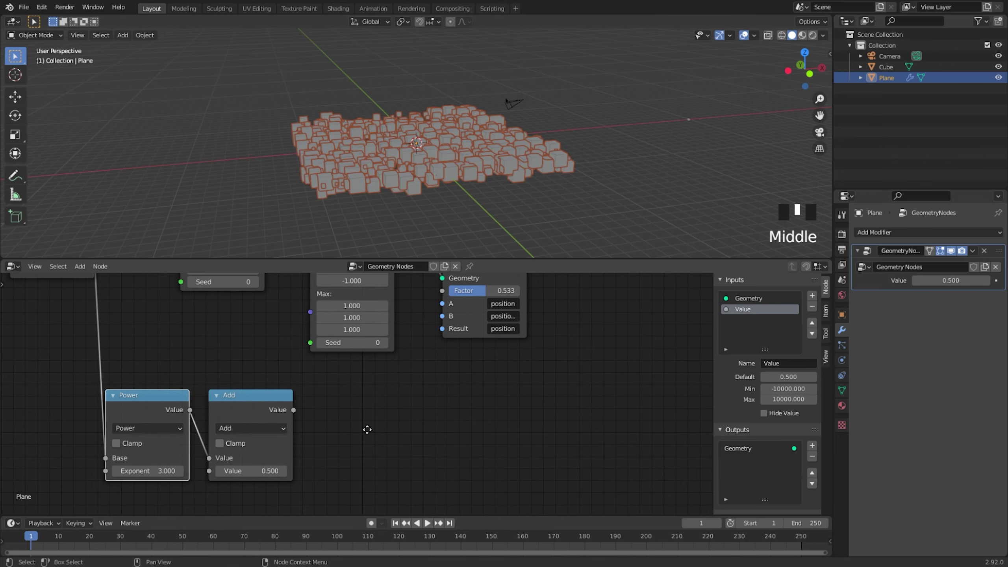
Connect the Add node's result to the Max of the scale randomize node and to the Factor of Attribute Mix
{"action": "middle_click_drag", "start_coordinate": [366, 428], "coordinate": [471, 451]}
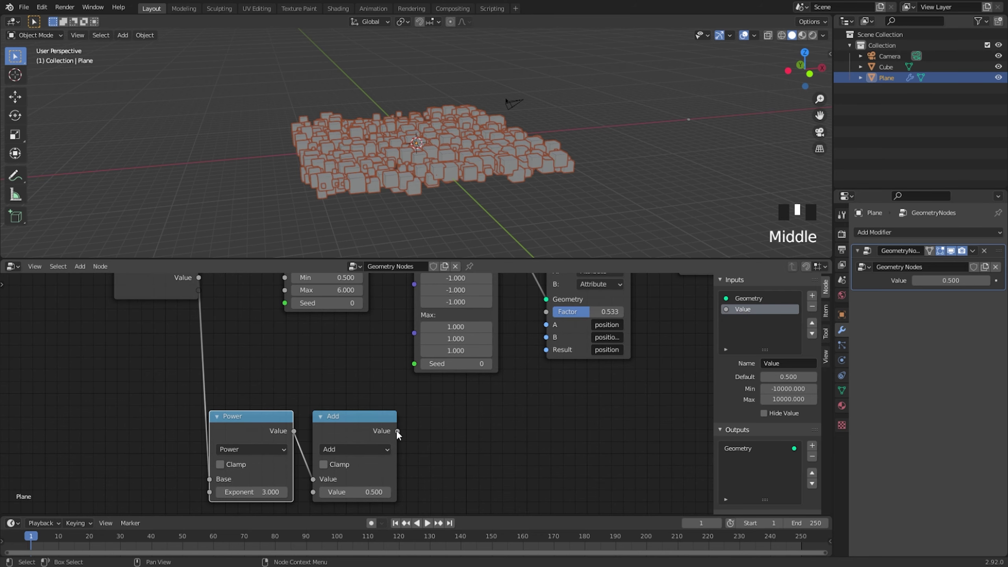
{"action": "left_click_drag", "start_coordinate": [397, 431], "coordinate": [284, 290]}
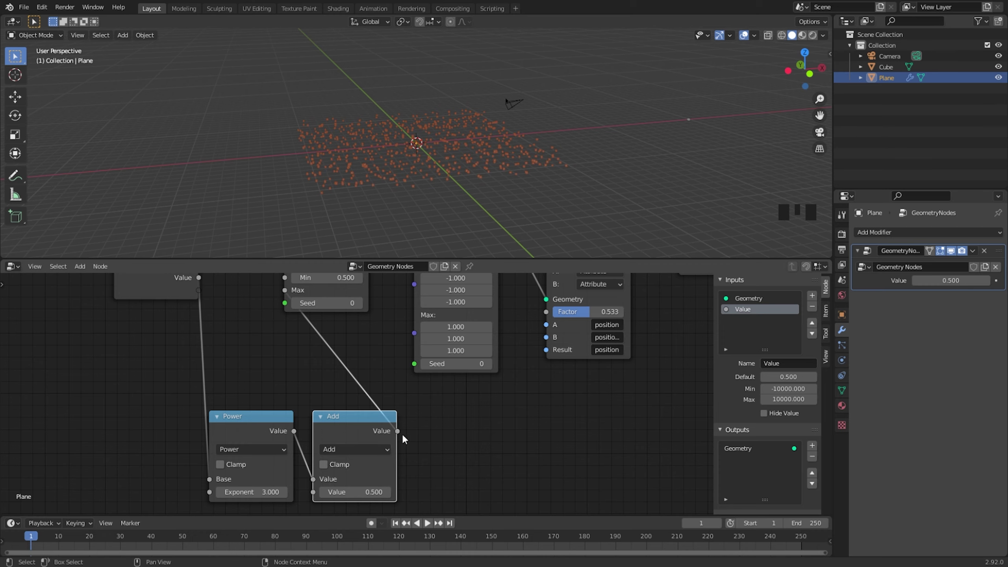
{"action": "left_click_drag", "start_coordinate": [397, 431], "coordinate": [546, 308]}
{"action": "middle_click_drag", "start_coordinate": [329, 347], "coordinate": [398, 381]}
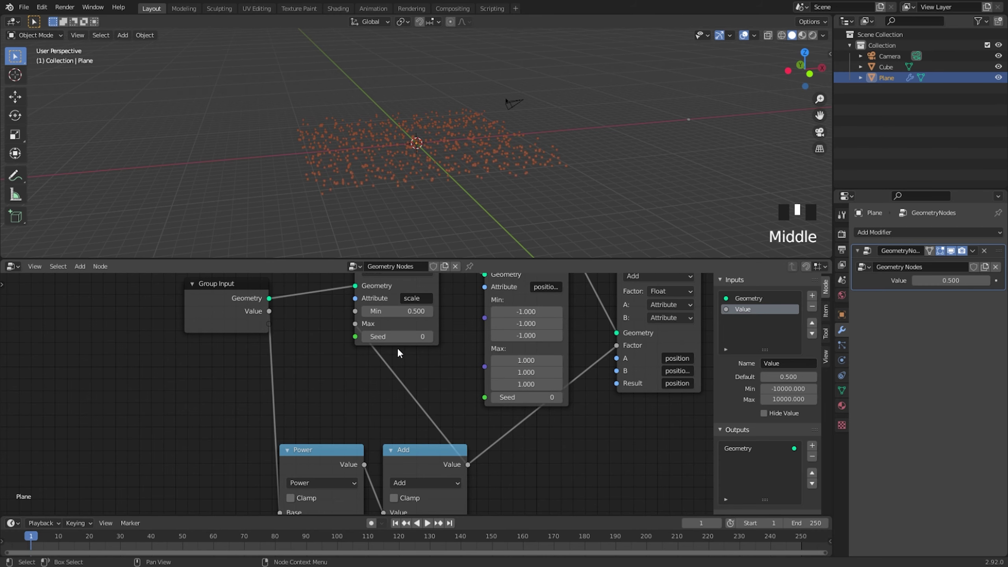
Insert a copy of the Add node before the scale randomize Max, set to Divide, dividing 6 by the Add result
{"action": "left_click", "coordinate": [434, 449]}
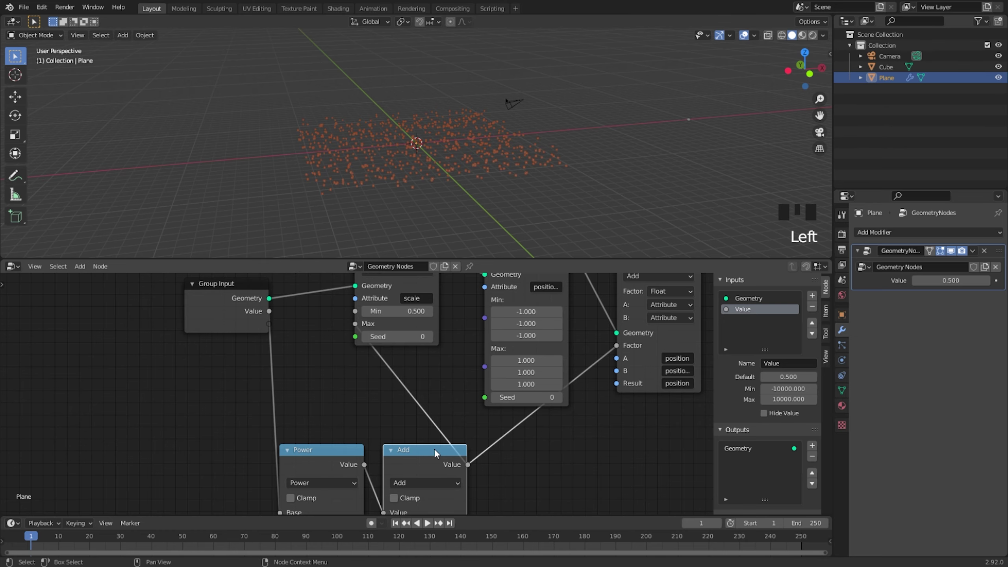
{"action": "left_click", "coordinate": [258, 413]}
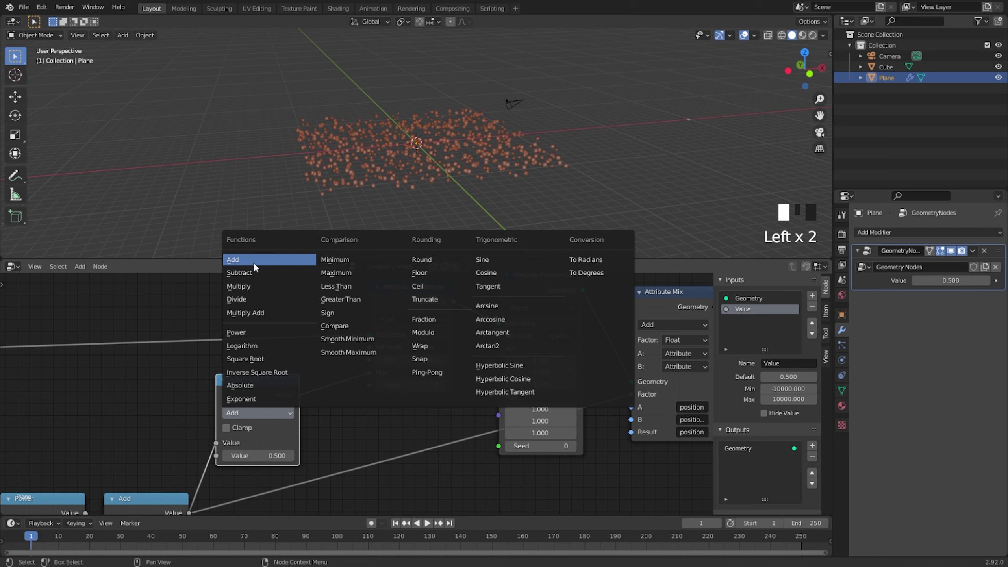
{"action": "left_click", "coordinate": [253, 300]}
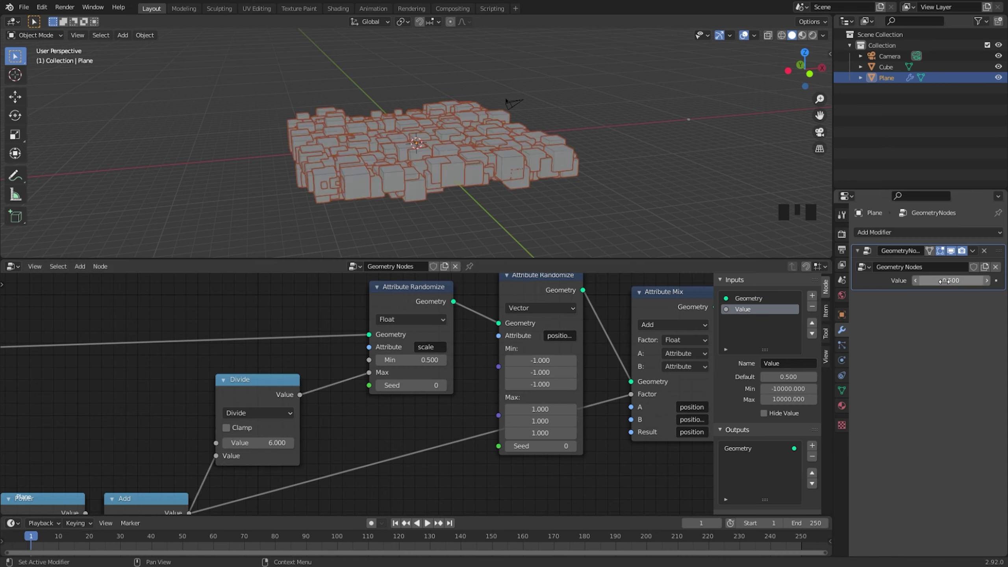
Try different amounts for the modifier's Value, set it to 1.41 and keyframe it at frame 1
{"action": "mouse_move", "coordinate": [945, 281]}
{"action": "left_mouse_down"}
{"action": "mouse_move", "coordinate": [996, 281]}
{"action": "mouse_move", "coordinate": [961, 281]}
{"action": "left_mouse_up"}
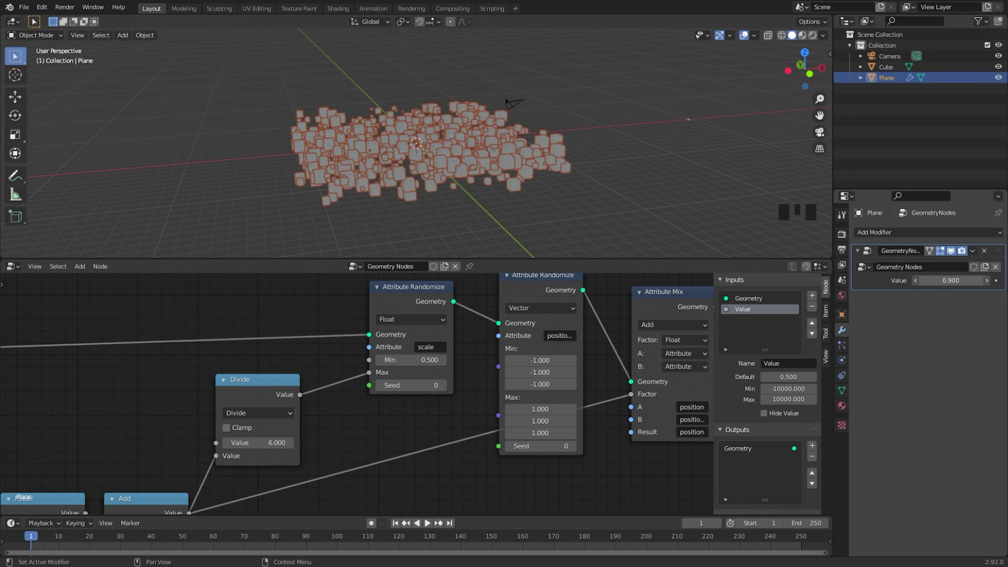
{"action": "left_click_drag", "start_coordinate": [951, 280], "coordinate": [969, 280]}
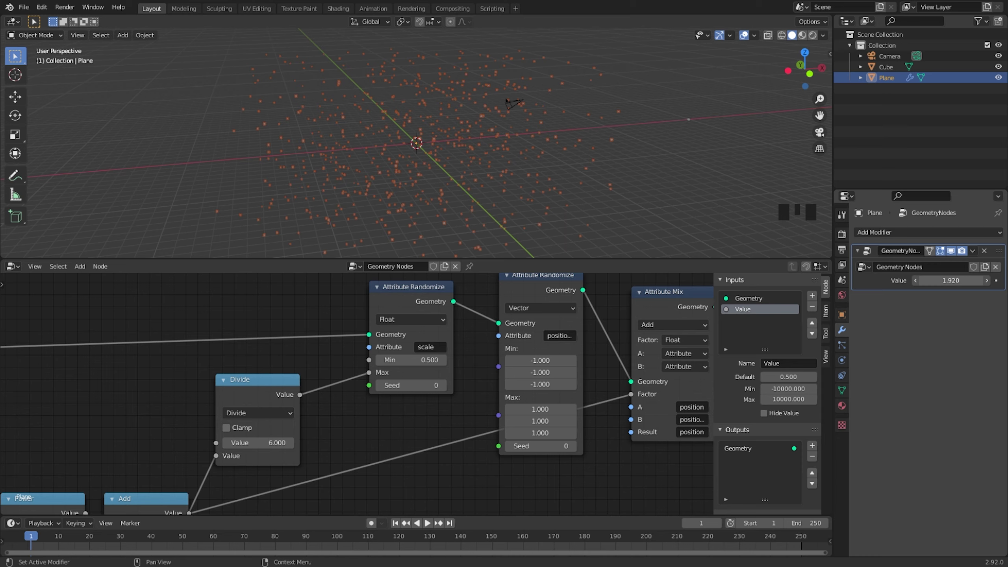
{"action": "left_click_drag", "start_coordinate": [968, 281], "coordinate": [945, 280]}
{"action": "left_click", "coordinate": [997, 281]}
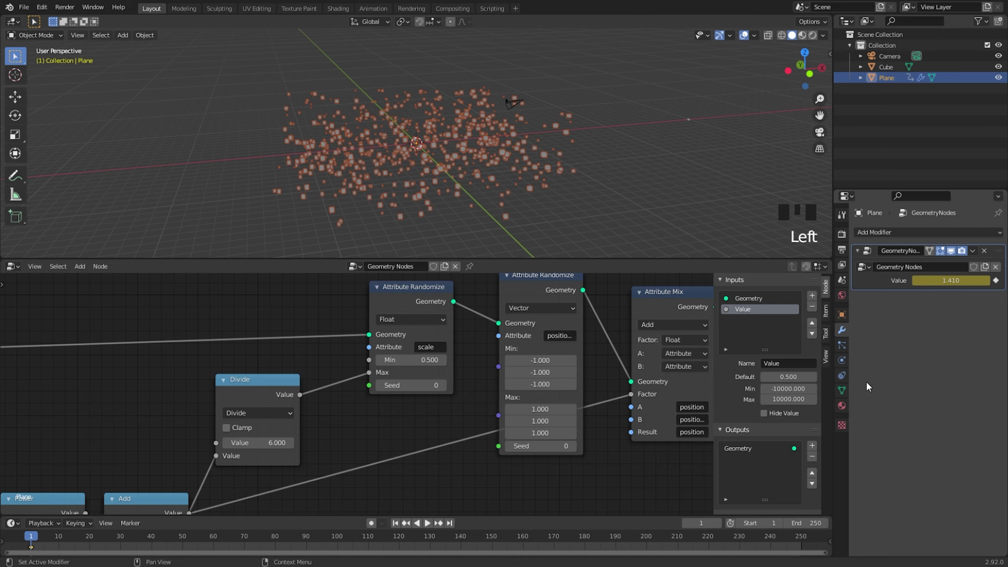
Show the Graph Editor in place of the Dope Sheet and start Bake Sound to F-Curves on the plane's Value curve
{"action": "left_click", "coordinate": [13, 408]}
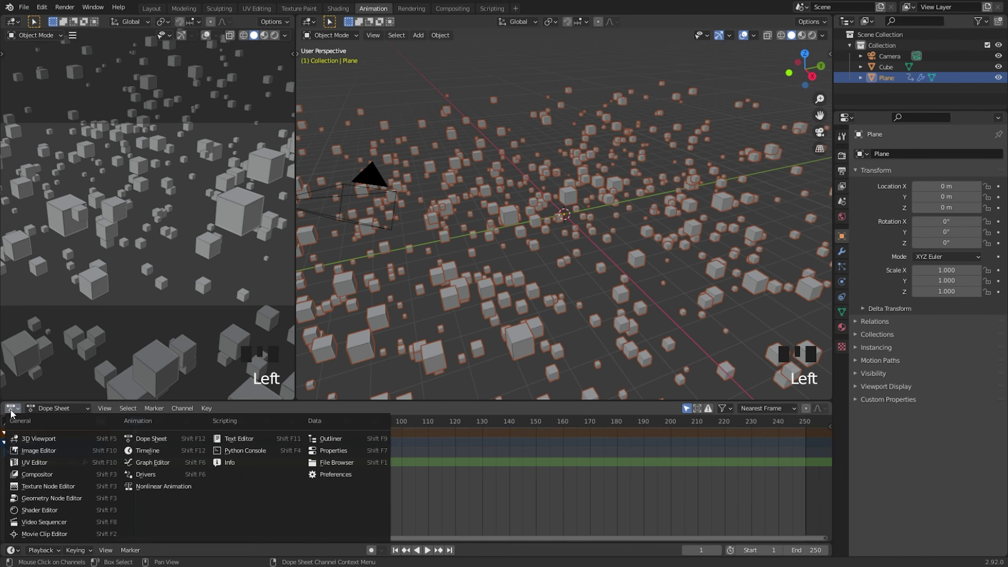
{"action": "left_click", "coordinate": [152, 463]}
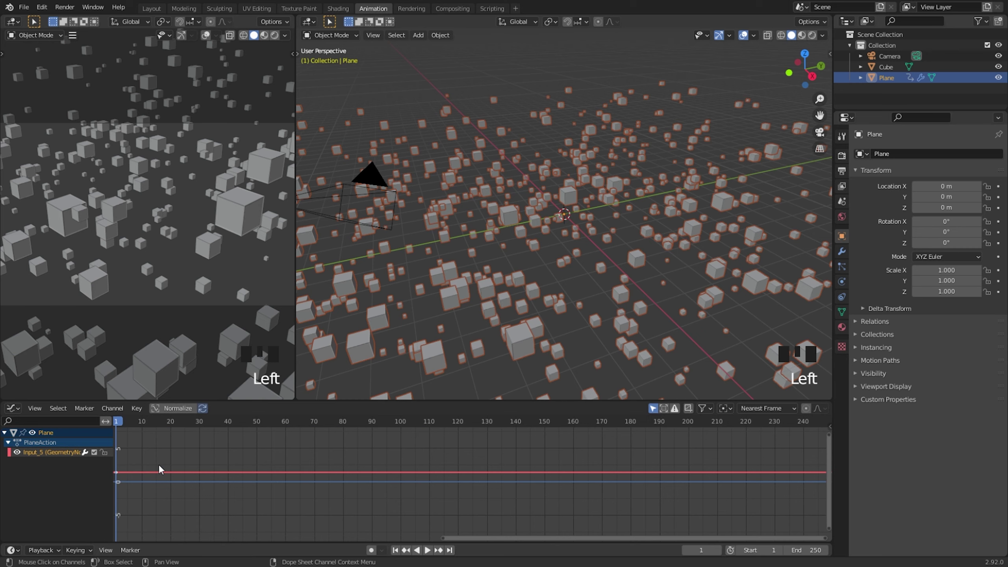
{"action": "left_click", "coordinate": [139, 408]}
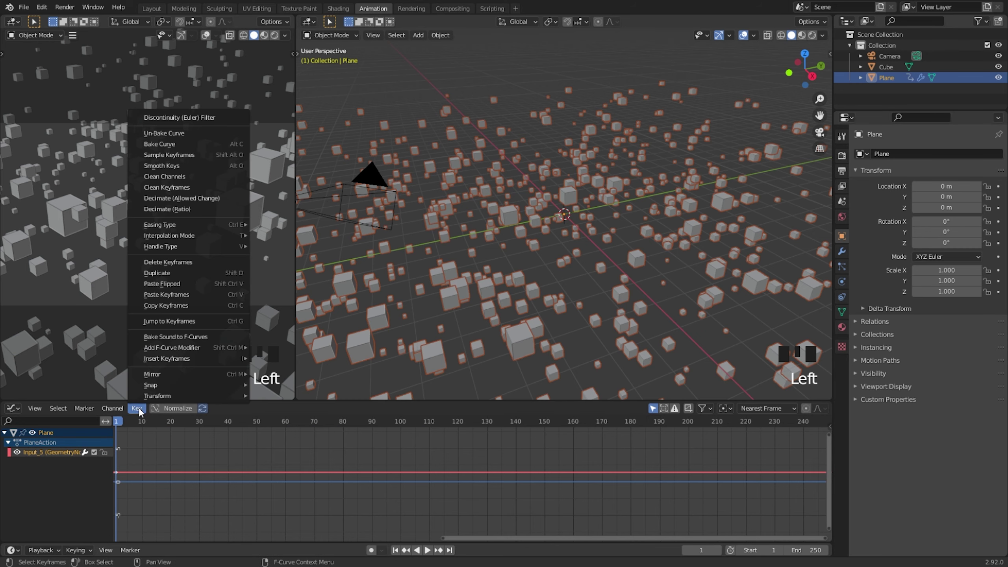
{"action": "left_click", "coordinate": [164, 337]}
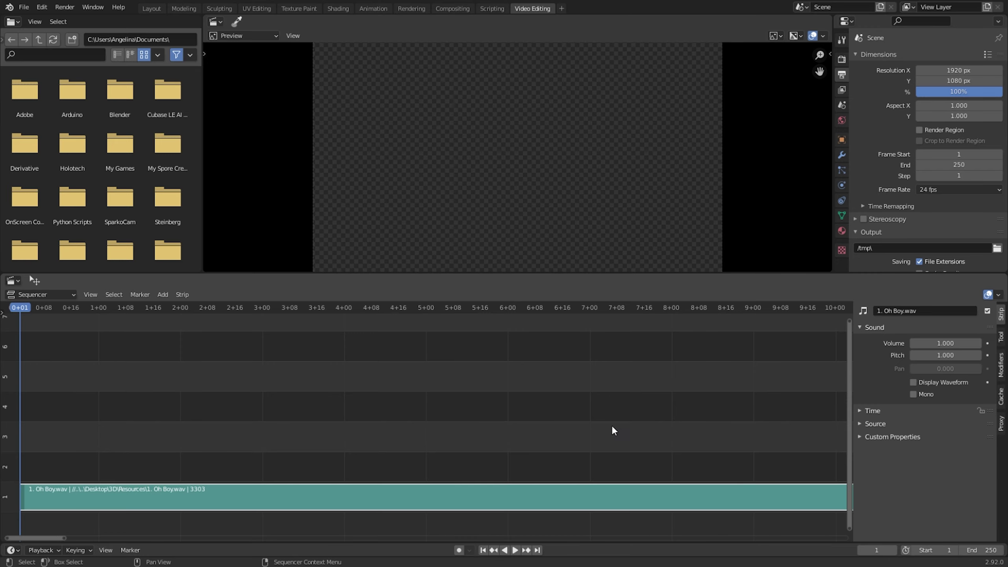
Return from Video Editing to the Animation workspace, go to frame 632 and play back the sound-driven cube motion
{"action": "scroll", "coordinate": [498, 384], "scroll_direction": "down", "scroll_amount": 3}
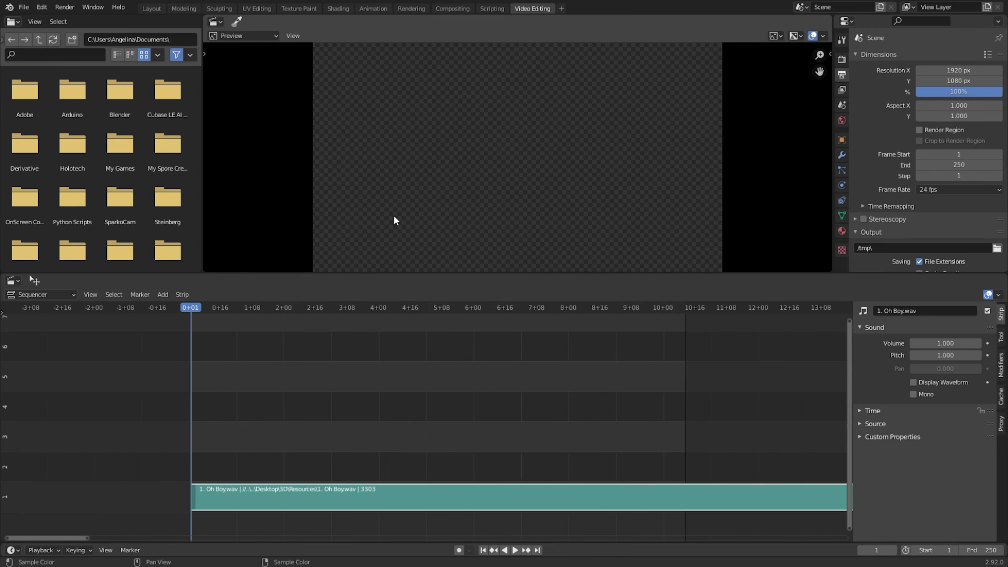
{"action": "left_click", "coordinate": [375, 10]}
{"action": "left_click_drag", "start_coordinate": [312, 436], "coordinate": [361, 434]}
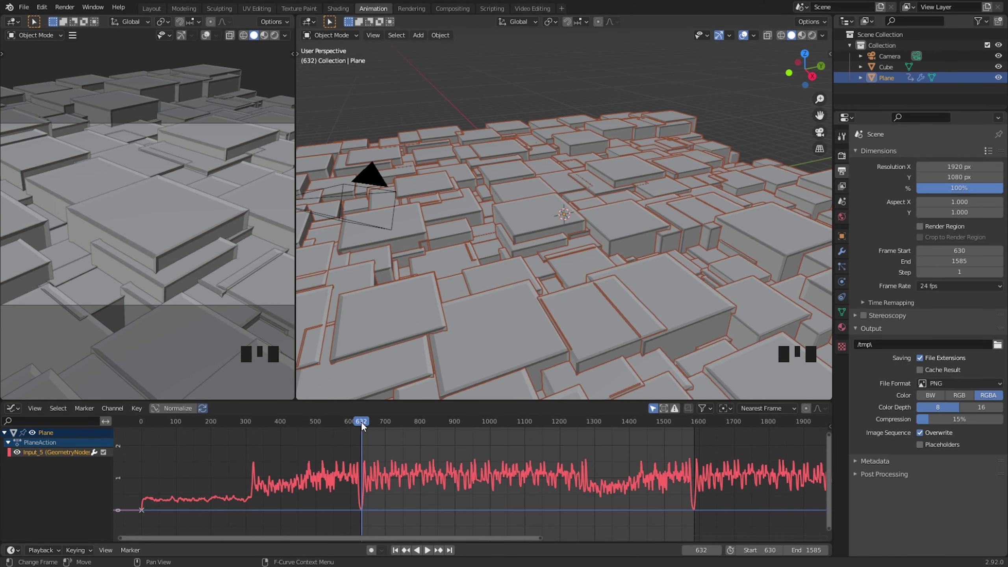
{"action": "key", "text": "space"}
{"action": "scroll", "coordinate": [499, 285], "scroll_direction": "down", "scroll_amount": 3}
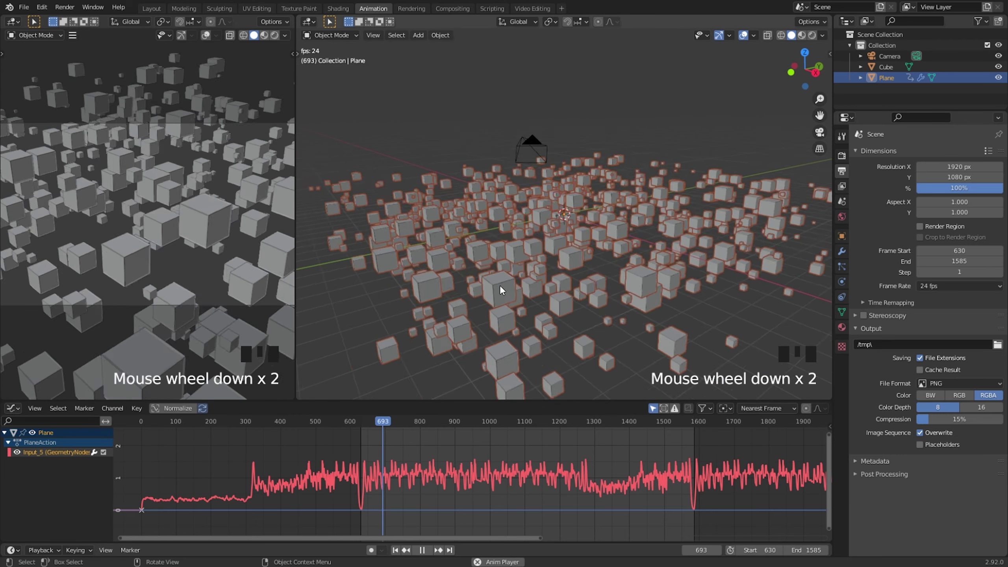
{"action": "scroll", "coordinate": [500, 285], "scroll_direction": "up", "scroll_amount": 1}
{"action": "key", "text": "space"}
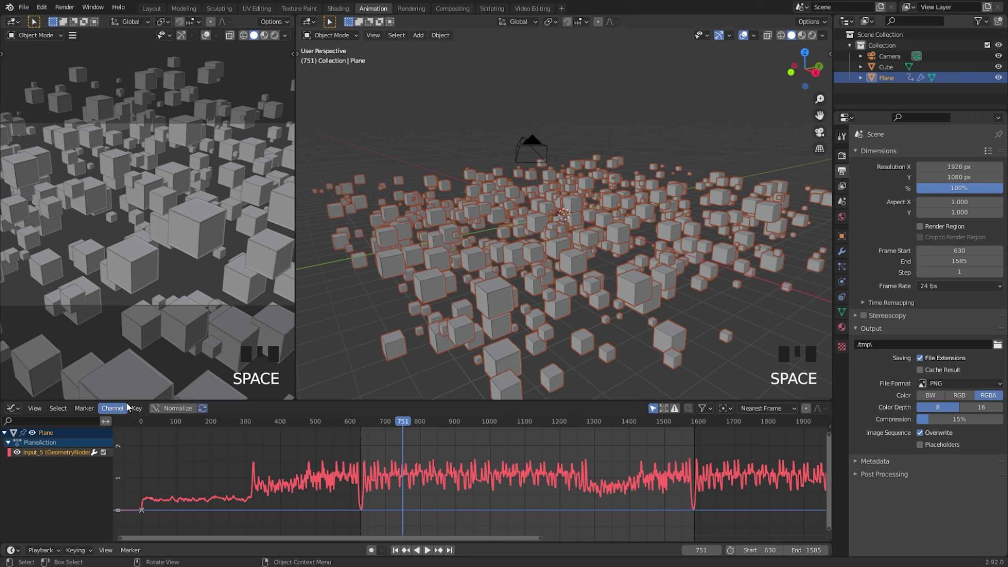
Un-bake the plane's sound curve into keyframes, smooth the keys, and play the animation to check the motion
{"action": "left_click", "coordinate": [136, 407]}
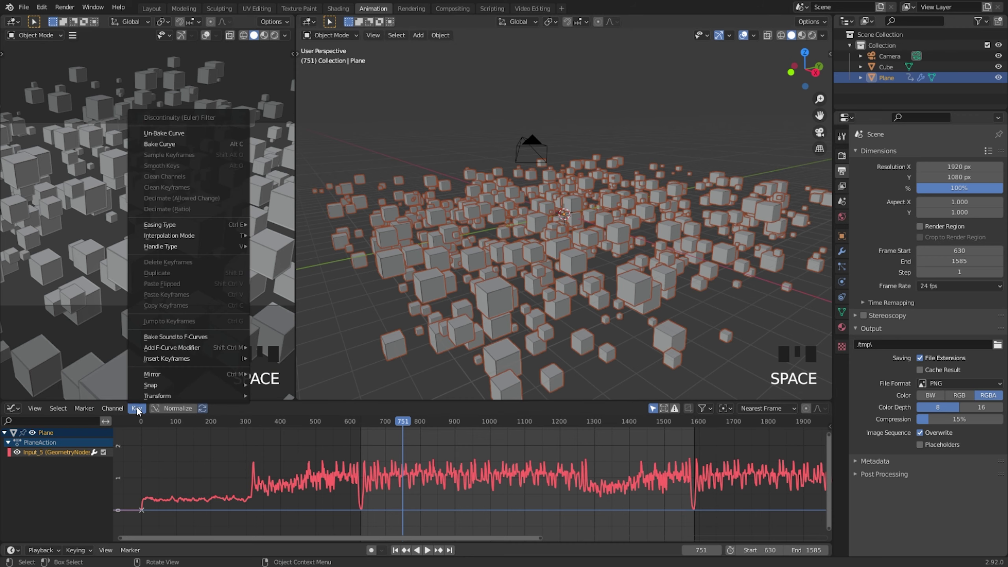
{"action": "left_click", "coordinate": [166, 134]}
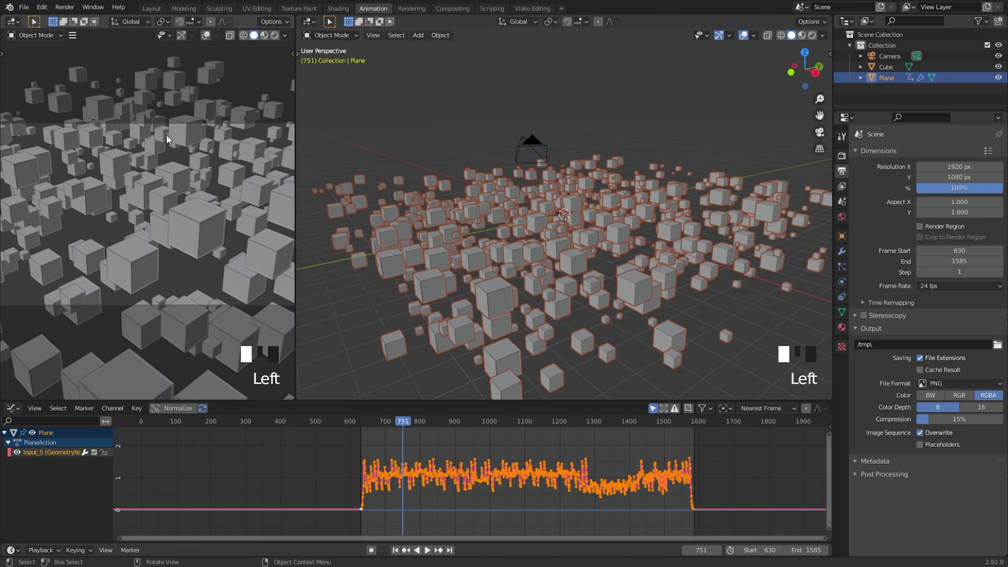
{"action": "left_click", "coordinate": [136, 406]}
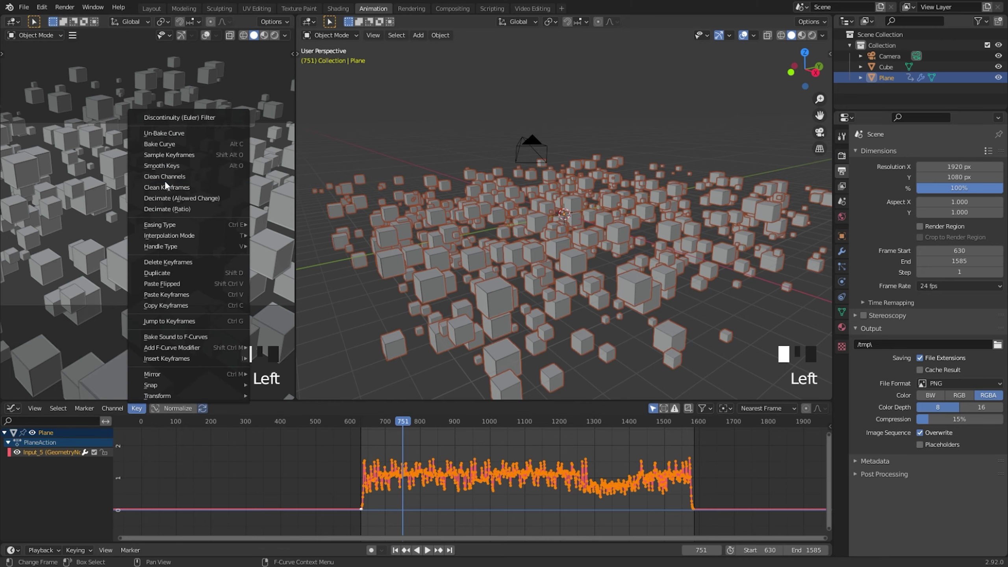
{"action": "left_click", "coordinate": [172, 163]}
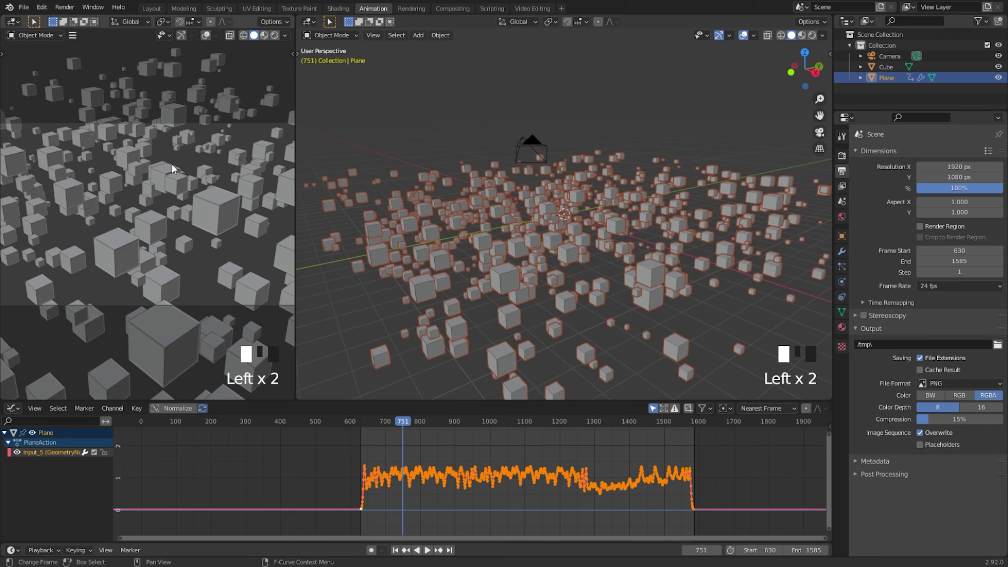
{"action": "key", "text": "space"}
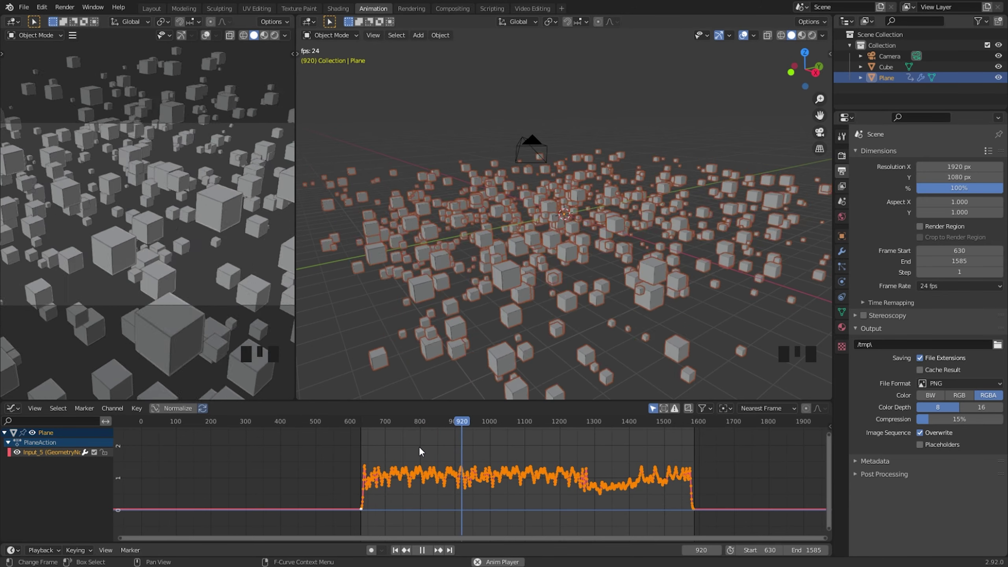
{"action": "key", "text": "space"}
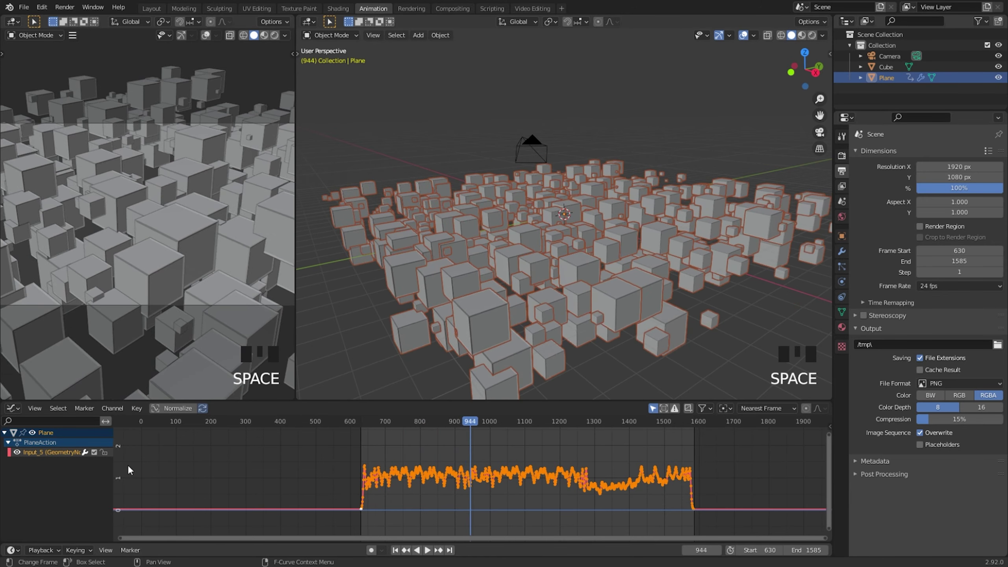
Decimate the curve's keyframes by allowed change with a Max Error Margin of 0.050, and preview the playback
{"action": "left_click", "coordinate": [136, 409]}
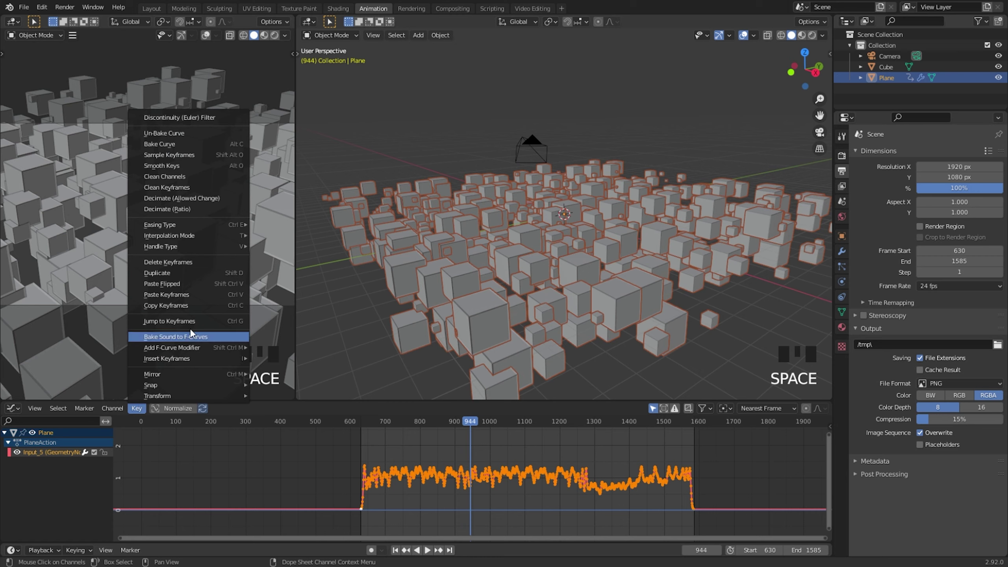
{"action": "left_click", "coordinate": [209, 198]}
{"action": "scroll", "coordinate": [295, 520], "scroll_direction": "up", "scroll_amount": 6}
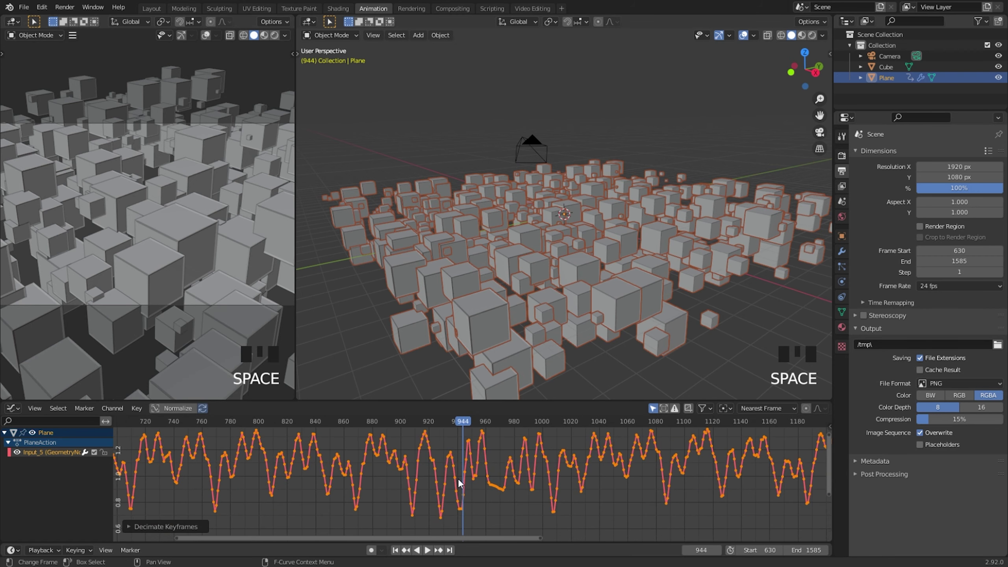
{"action": "left_click", "coordinate": [131, 526]}
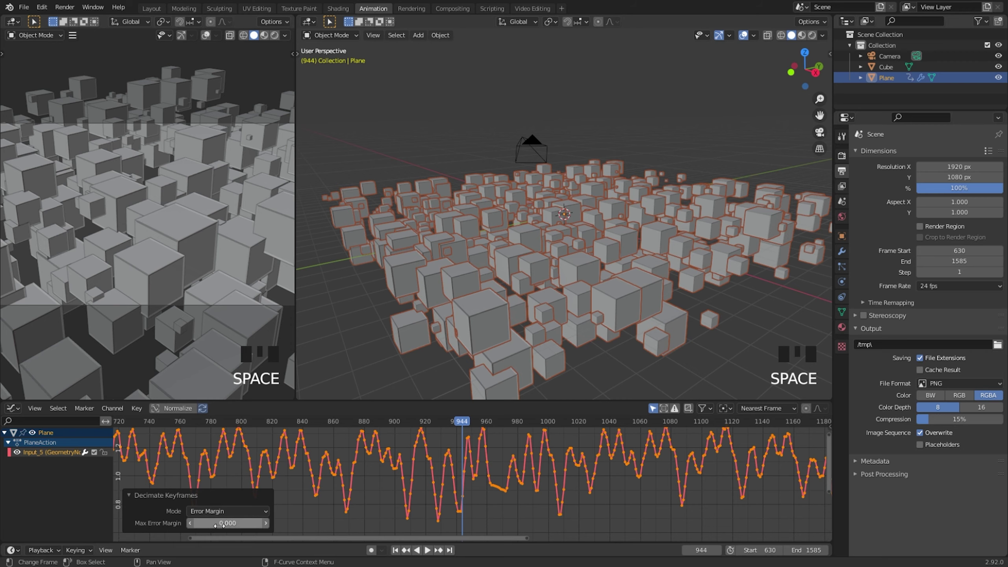
{"action": "double_click", "coordinate": [267, 526]}
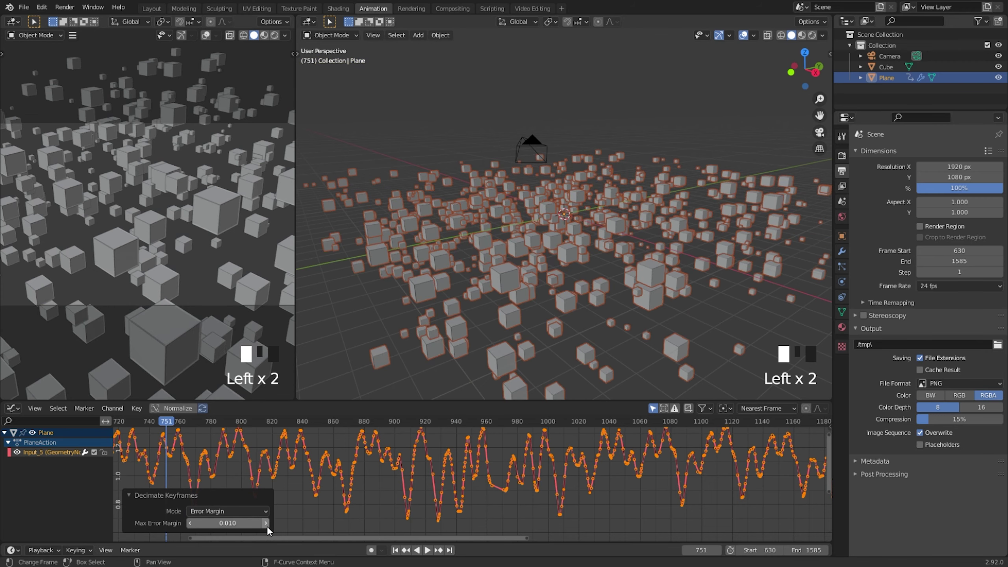
{"action": "left_click", "coordinate": [265, 527]}
{"action": "left_click", "coordinate": [265, 527]}
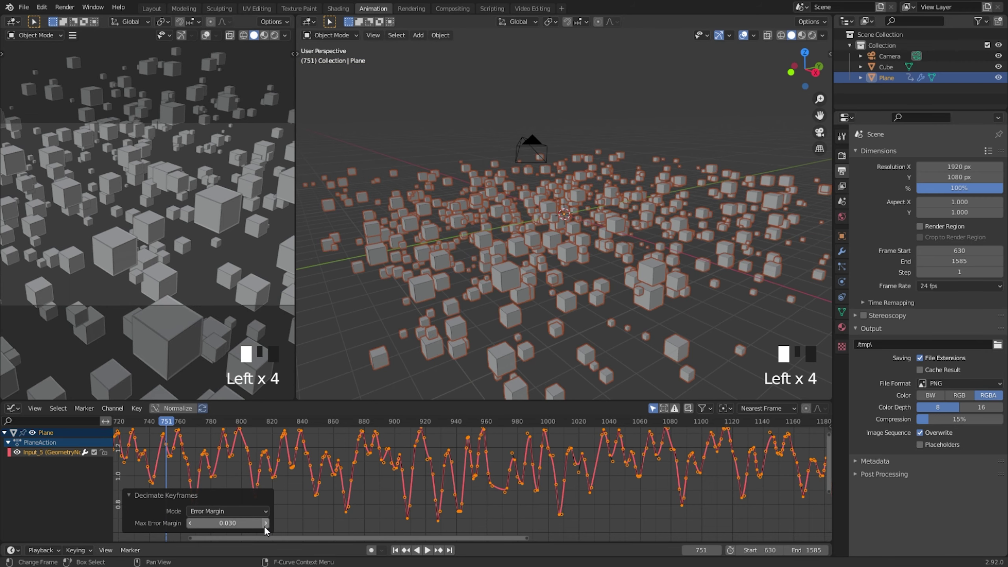
{"action": "left_click", "coordinate": [264, 526]}
{"action": "left_click", "coordinate": [265, 527]}
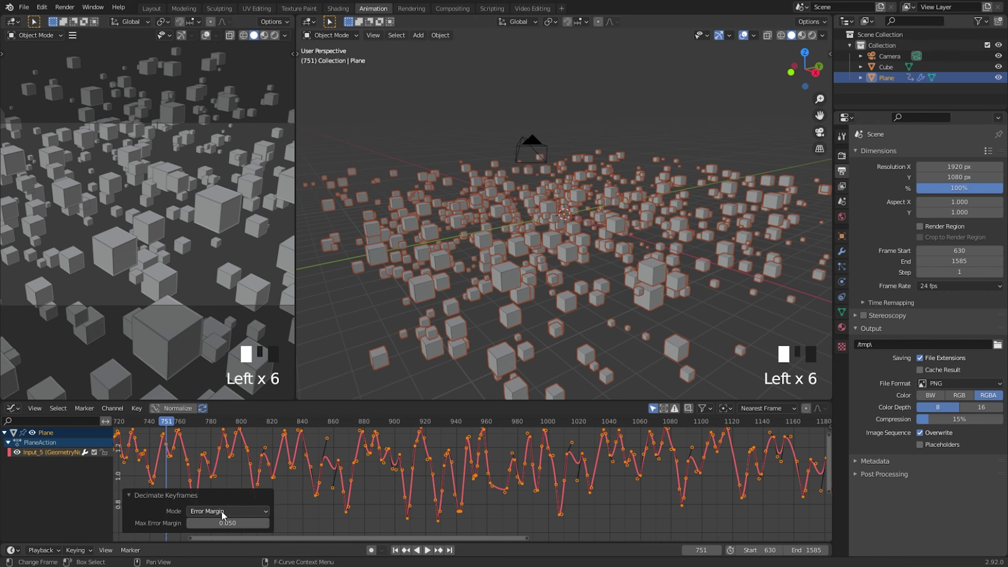
{"action": "key", "text": "space"}
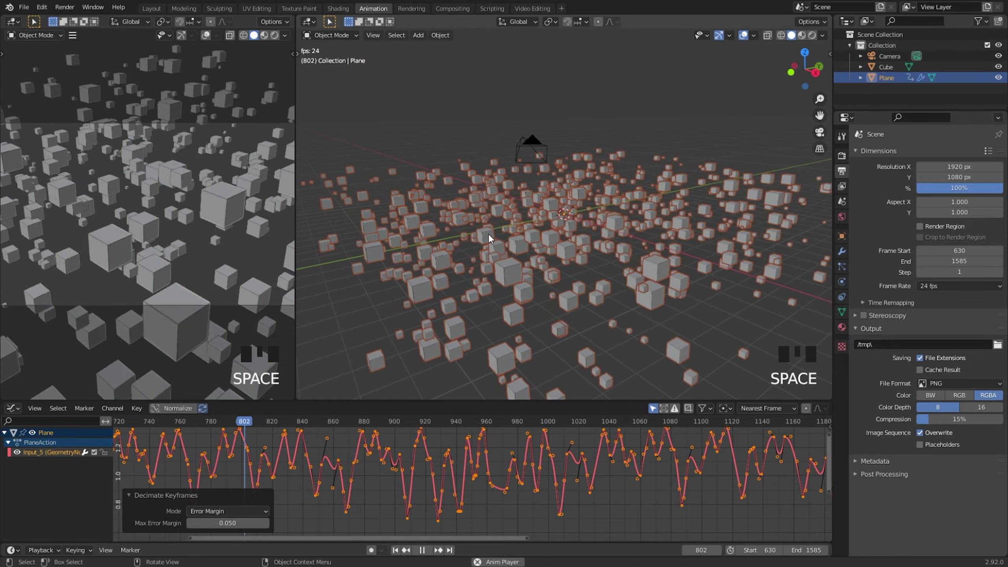
{"action": "key", "text": "space"}
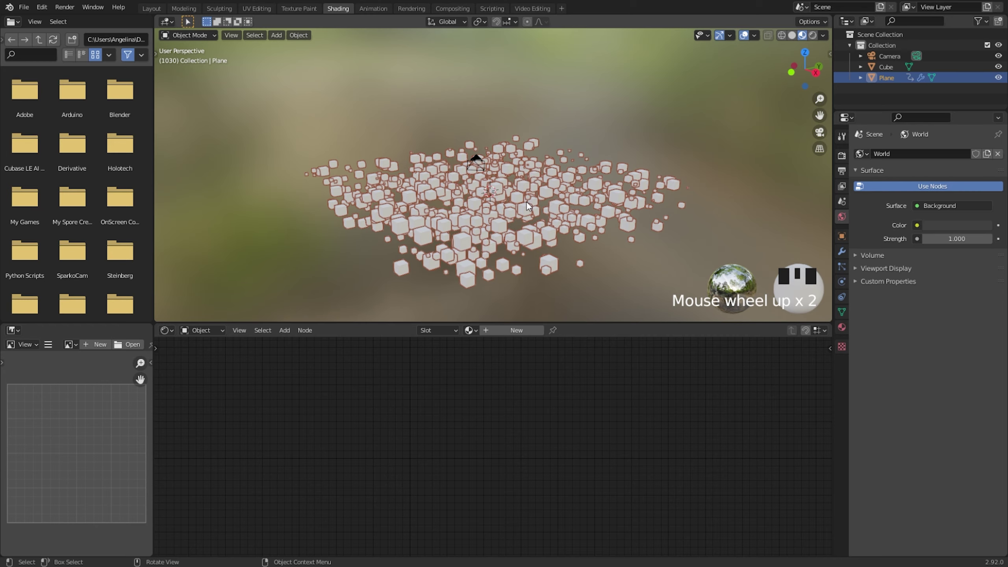
Look through the camera and lock the camera to the view
{"action": "left_click", "coordinate": [820, 132]}
{"action": "key", "text": "n"}
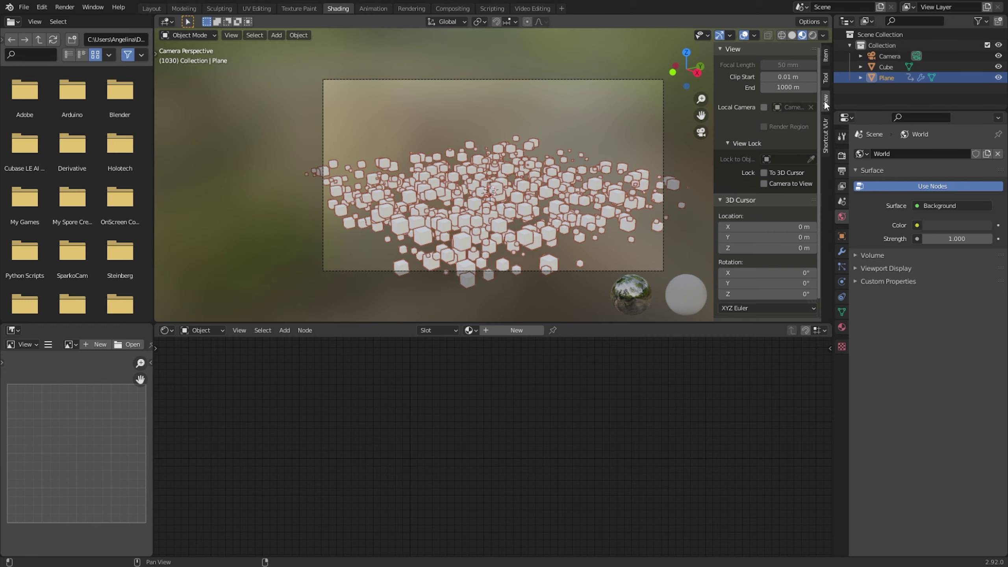
{"action": "left_click", "coordinate": [763, 183]}
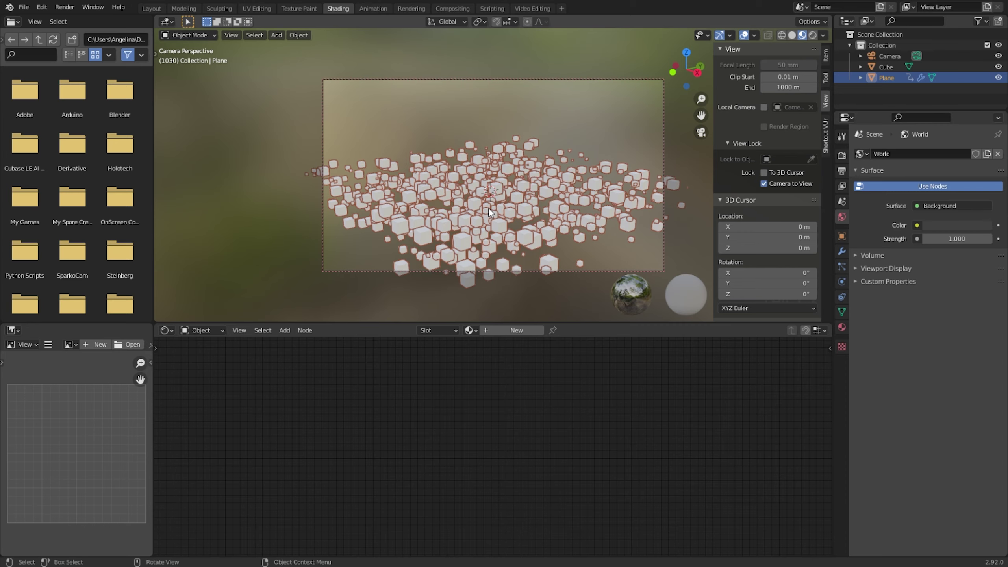
{"action": "key", "text": "n"}
Select the cube, connect its material's ColorRamp Color to the Principled BSDF Emission as well, and set Emission Strength to 3
{"action": "left_click", "coordinate": [889, 65]}
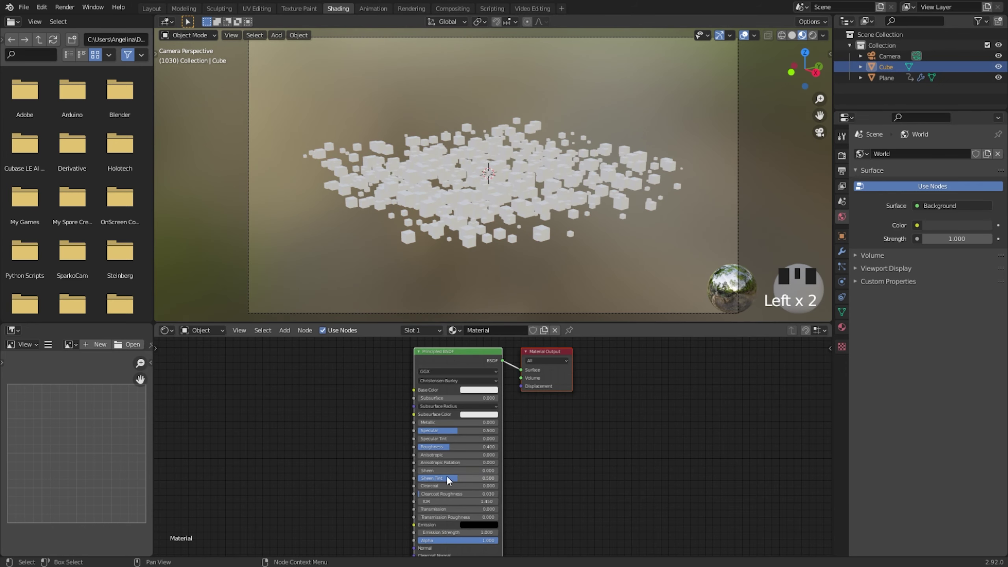
{"action": "middle_click_drag", "start_coordinate": [307, 403], "coordinate": [377, 408]}
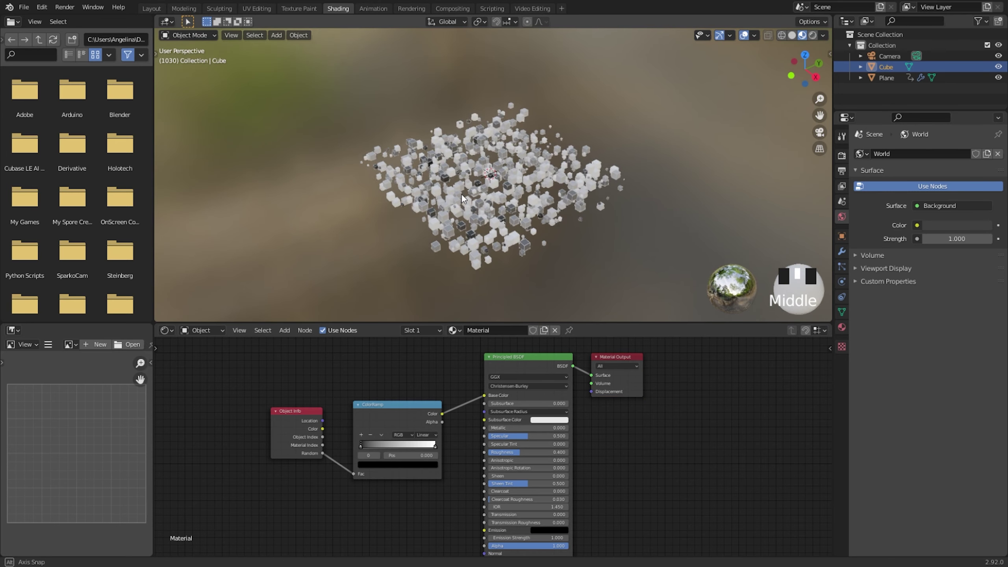
{"action": "scroll", "coordinate": [460, 183], "scroll_direction": "up", "scroll_amount": 3}
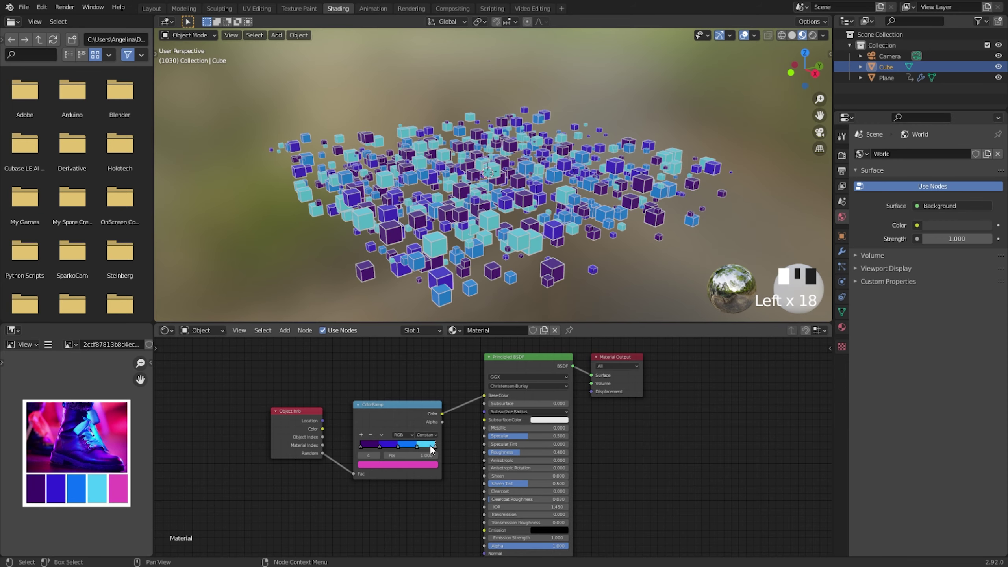
{"action": "left_click_drag", "start_coordinate": [442, 422], "coordinate": [463, 501]}
{"action": "left_click", "coordinate": [497, 509]}
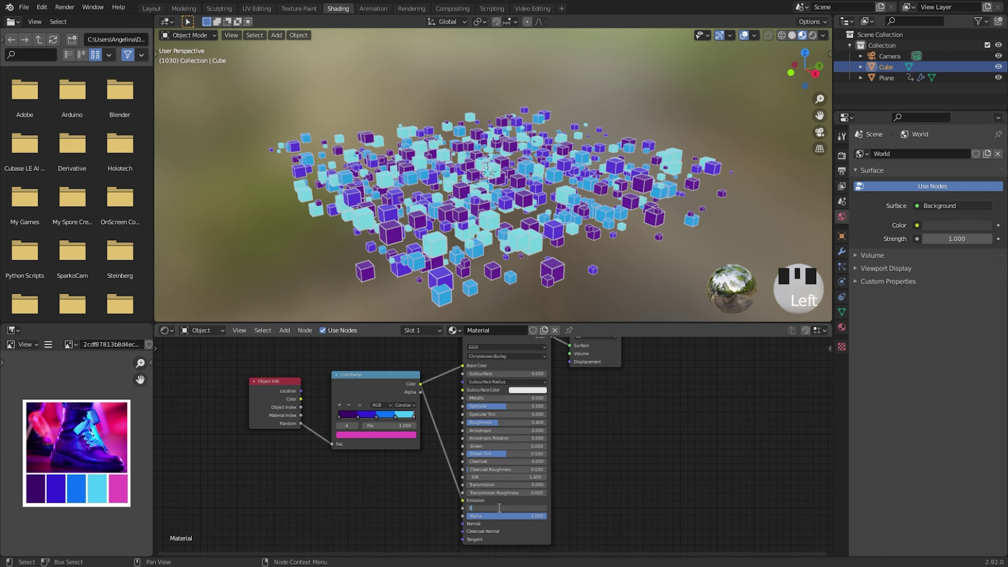
{"action": "left_click", "coordinate": [499, 508]}
Switch the shader editor to the World nodes and lower the Background Strength to make the surroundings black
{"action": "left_click", "coordinate": [213, 331]}
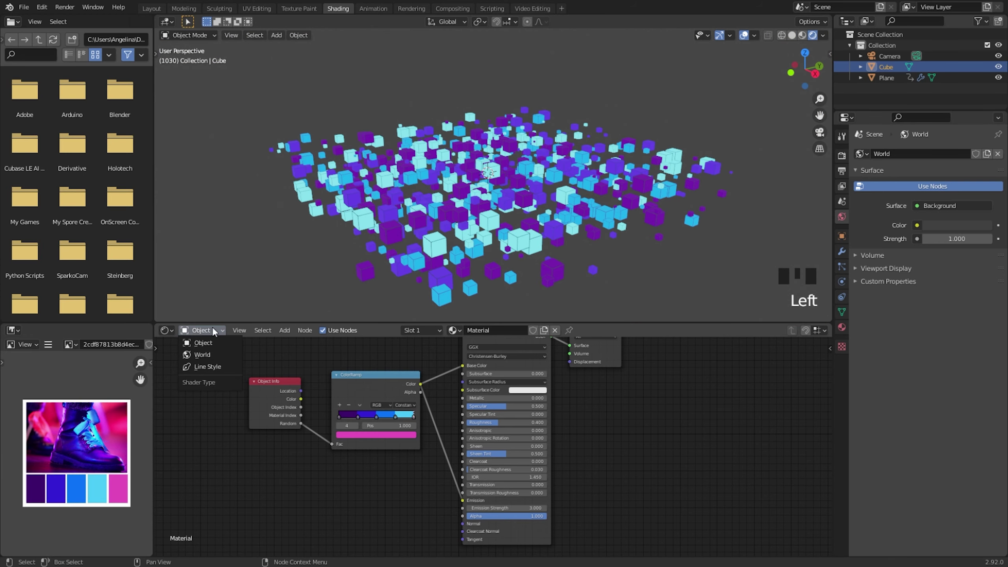
{"action": "left_click", "coordinate": [209, 357]}
{"action": "middle_click_drag", "start_coordinate": [483, 423], "coordinate": [462, 473]}
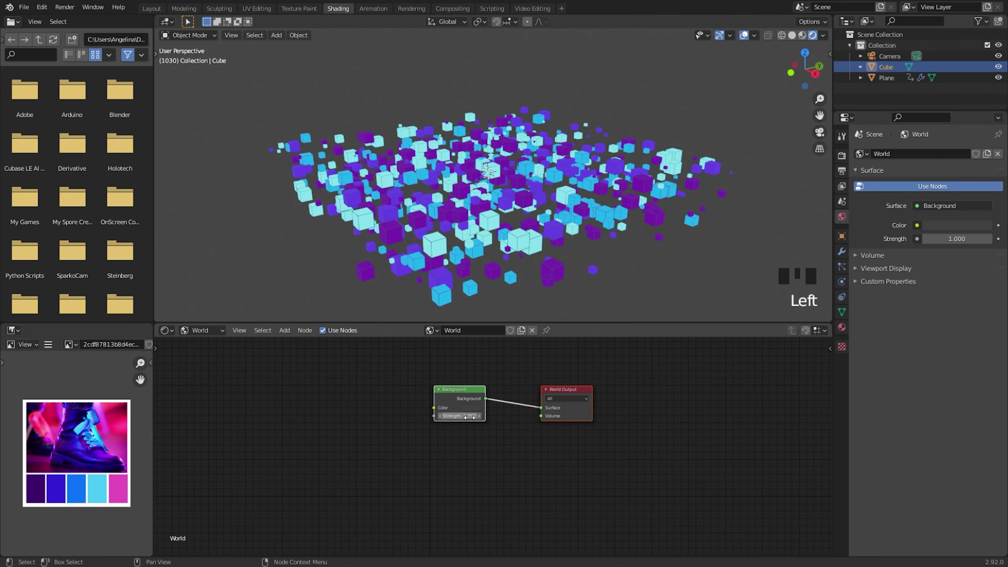
{"action": "left_click_drag", "start_coordinate": [470, 416], "coordinate": [436, 416]}
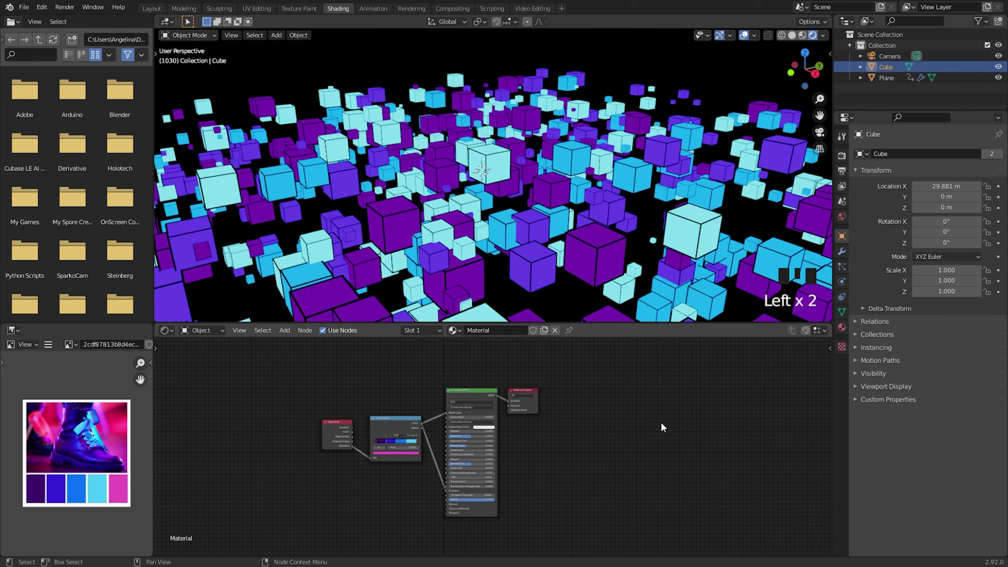
Enable Bloom in the Eevee render settings and open its detailed settings for editing
{"action": "left_click", "coordinate": [842, 155]}
{"action": "left_click", "coordinate": [864, 240]}
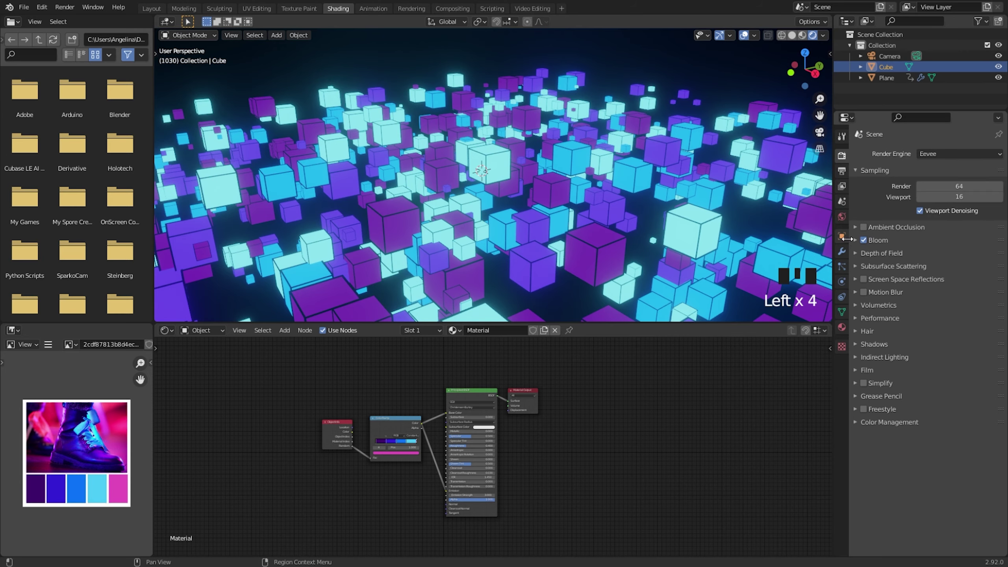
{"action": "left_click", "coordinate": [856, 240]}
{"action": "double_click", "coordinate": [952, 304]}
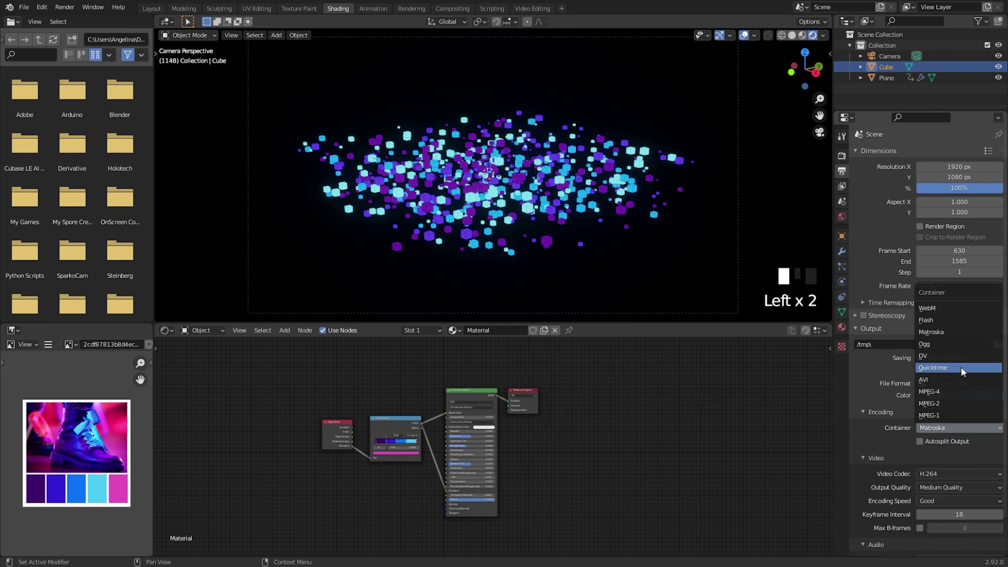
Set the FFmpeg video output to the Quicktime container, High Quality and MP3 audio, and open the render commands
{"action": "left_click", "coordinate": [961, 366]}
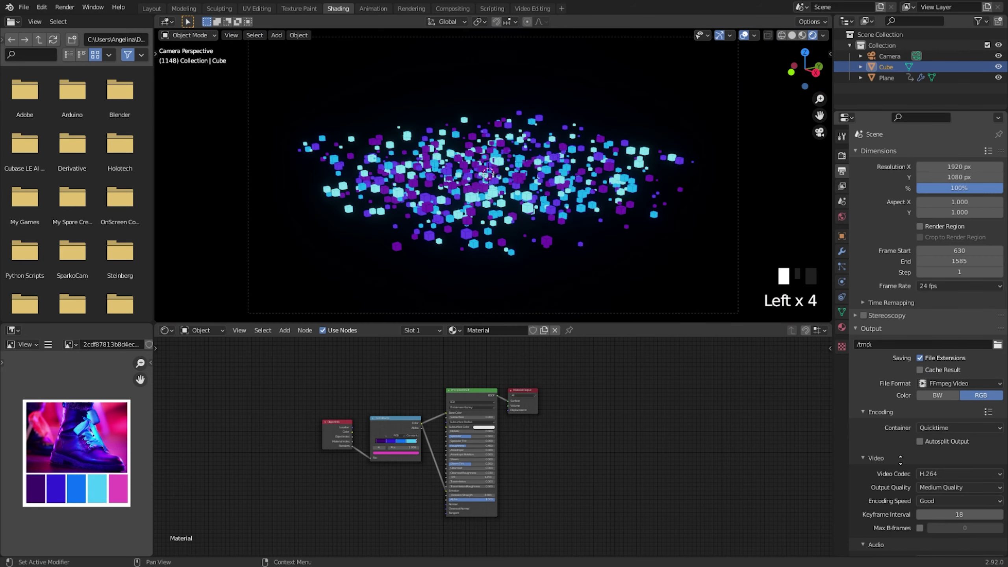
{"action": "scroll", "coordinate": [899, 417], "scroll_direction": "down", "scroll_amount": 2}
{"action": "left_click", "coordinate": [933, 521]}
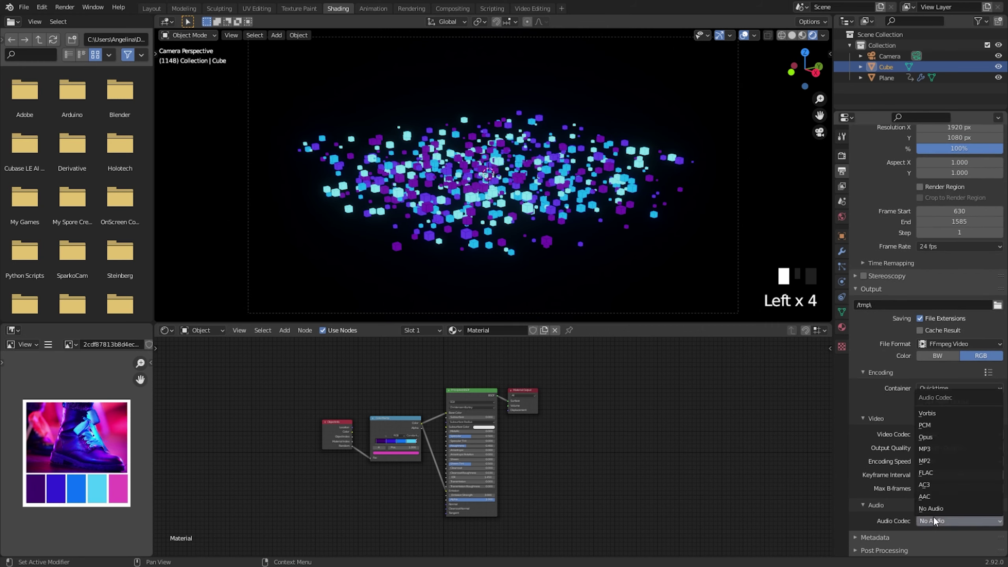
{"action": "left_click", "coordinate": [936, 451]}
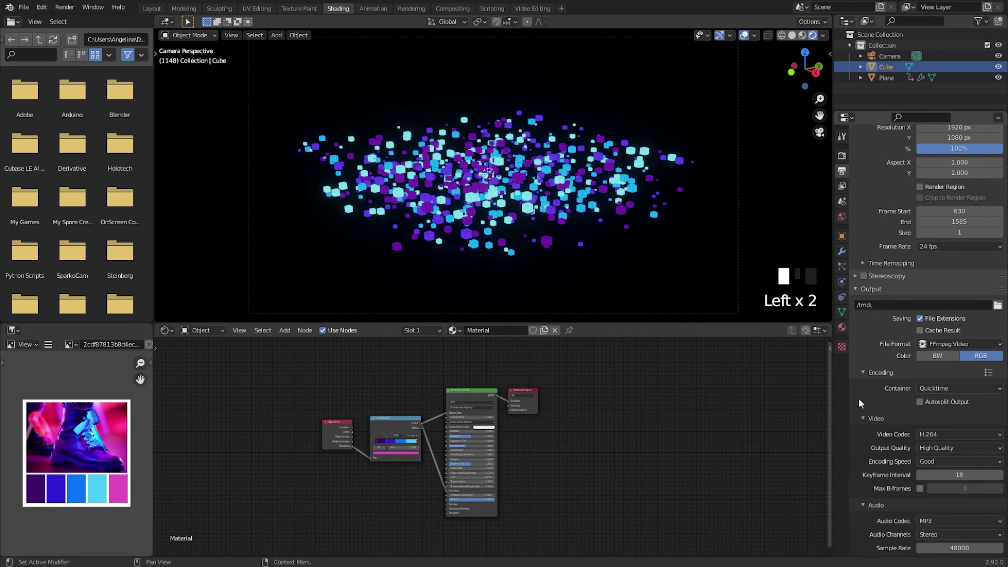
{"action": "left_click", "coordinate": [64, 6]}
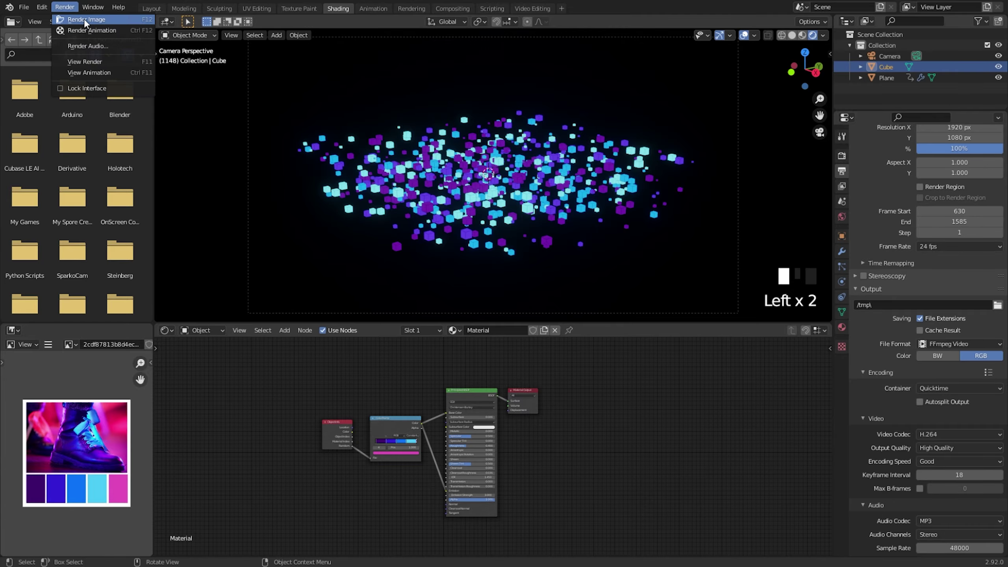